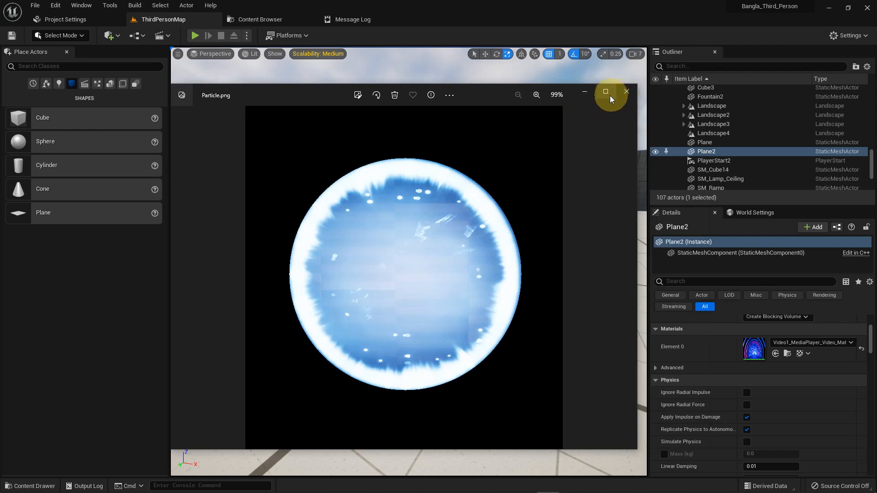
Step: Create a subfolder named Image inside the creator's own folder under Content
click(865, 8)
click(778, 152)
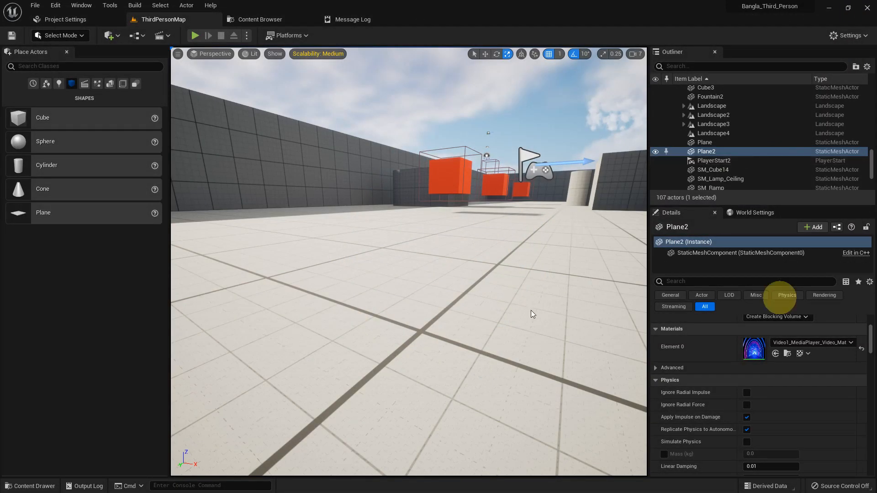
middle_click(477, 308)
key(ctrl+space)
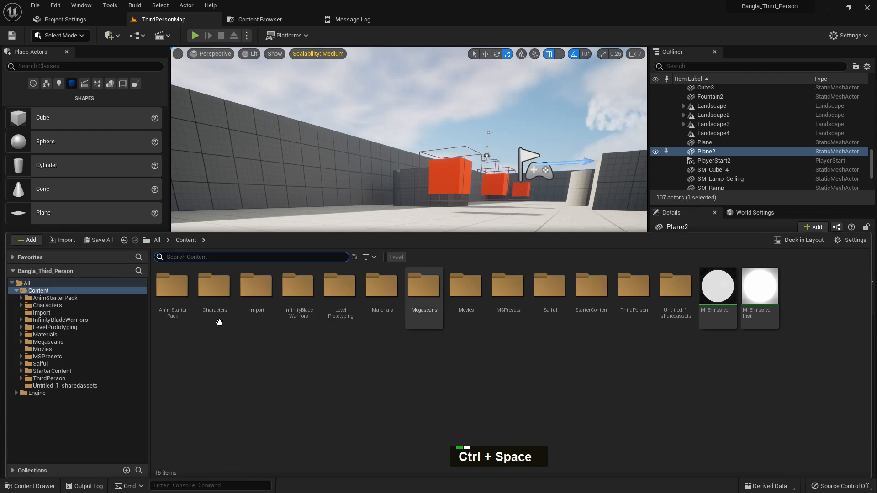
click(53, 364)
right_click(53, 364)
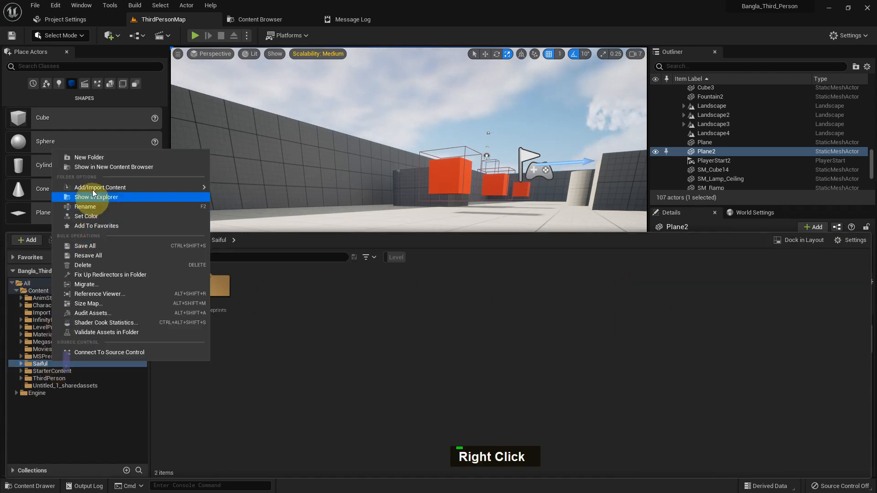
click(87, 159)
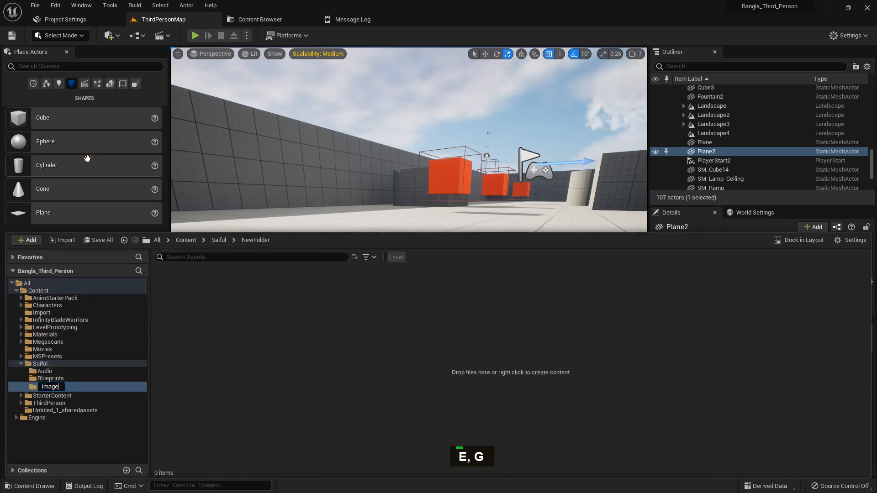
key(Return)
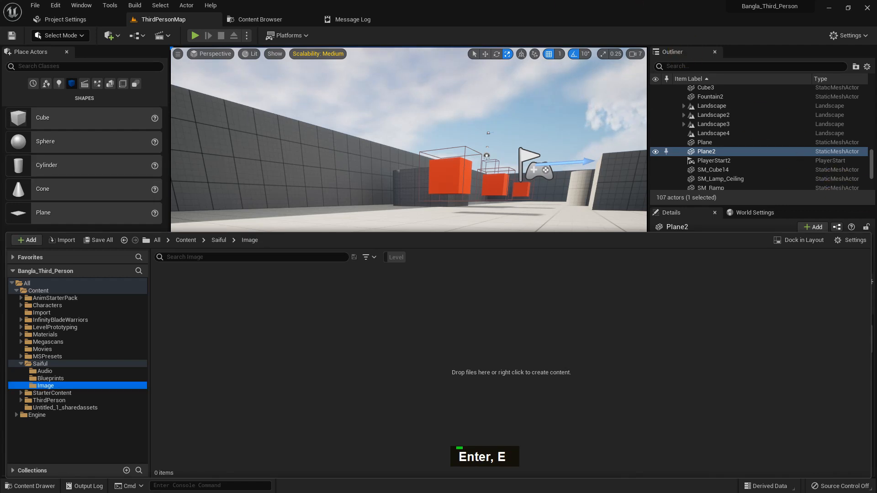
Step: Import the Particle.png picture as a texture into the Image folder
double_click(305, 312)
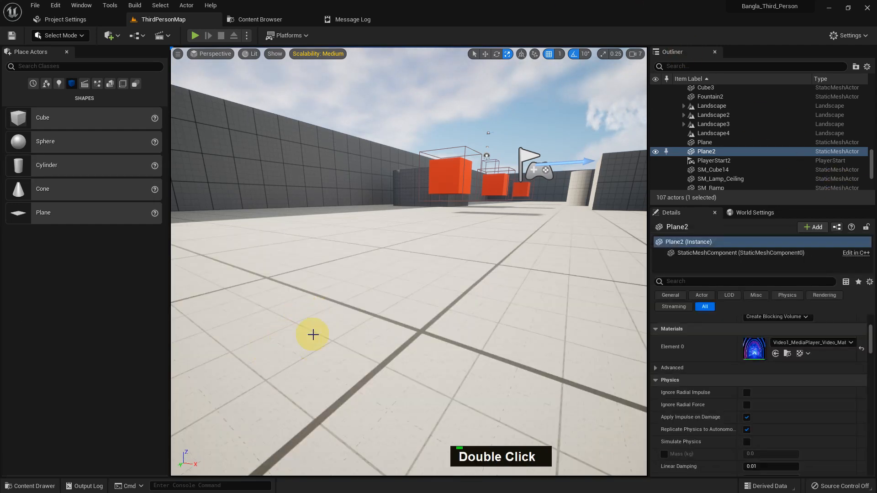
middle_click(314, 318)
key(ctrl+space)
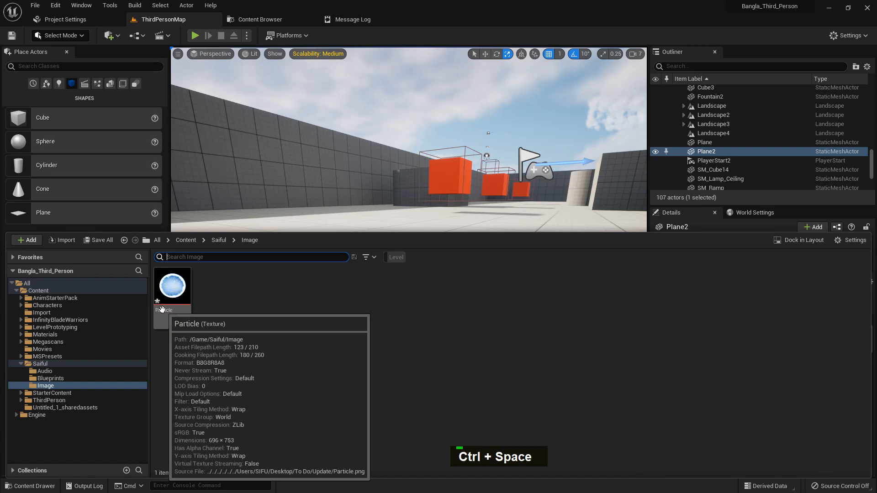
Step: Create another subfolder named FX beside the Image folder
right_click(42, 365)
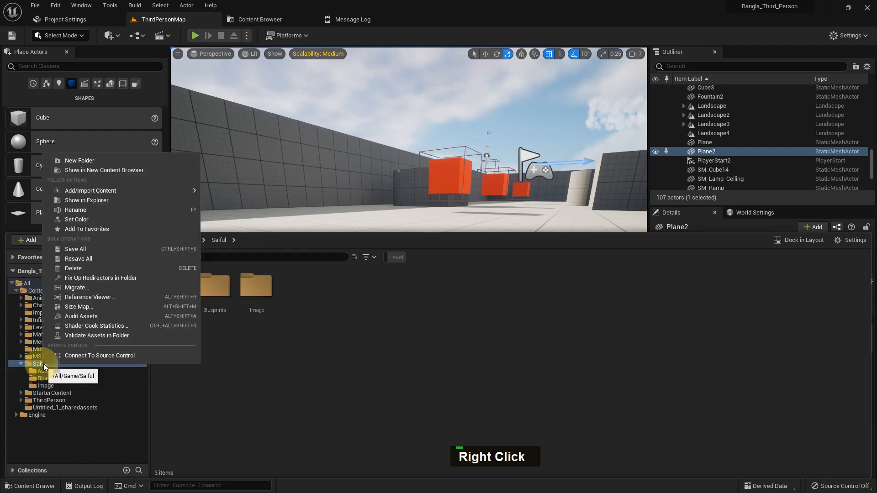
click(101, 160)
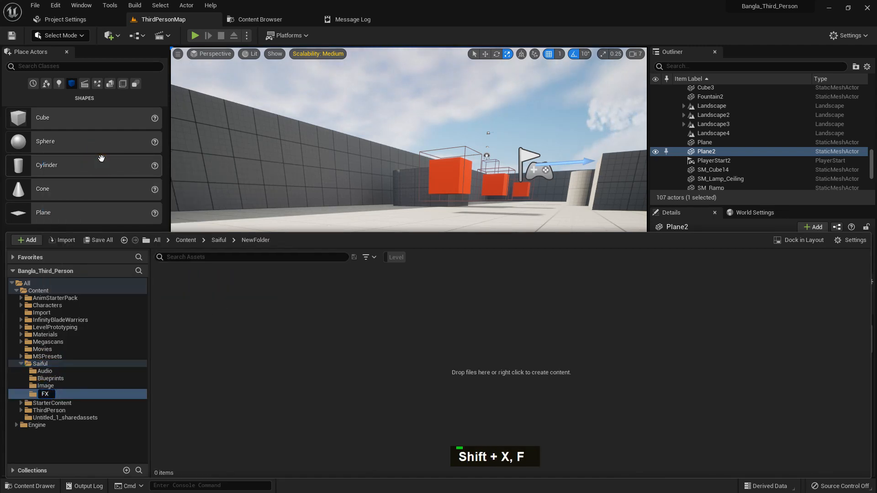
key(Return)
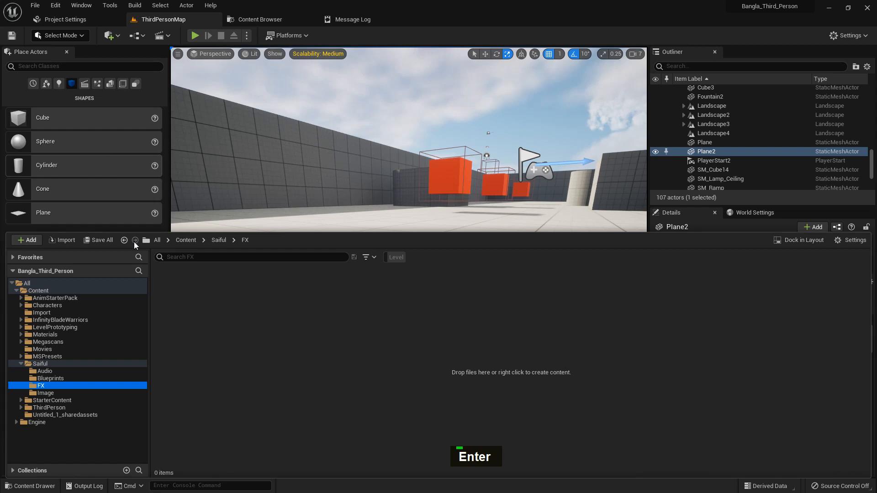
Step: Open the Particle texture from the Image folder, save it and return to the level
click(51, 378)
click(46, 393)
double_click(176, 297)
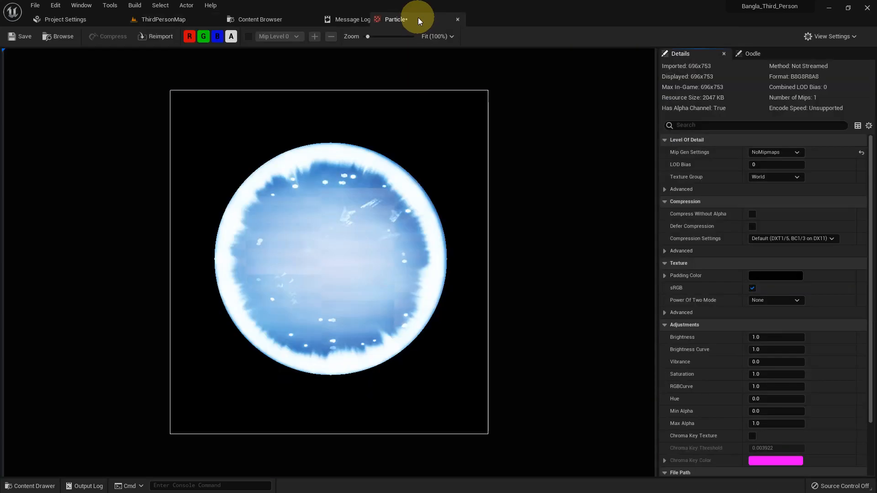
click(19, 36)
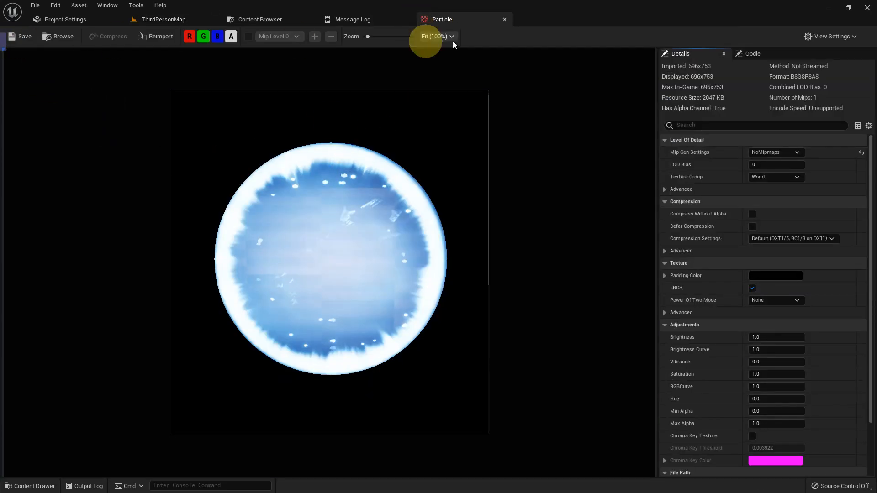
click(504, 19)
click(160, 21)
Step: Create a material from the Particle texture and open it docked in the main editor window
middle_click(317, 258)
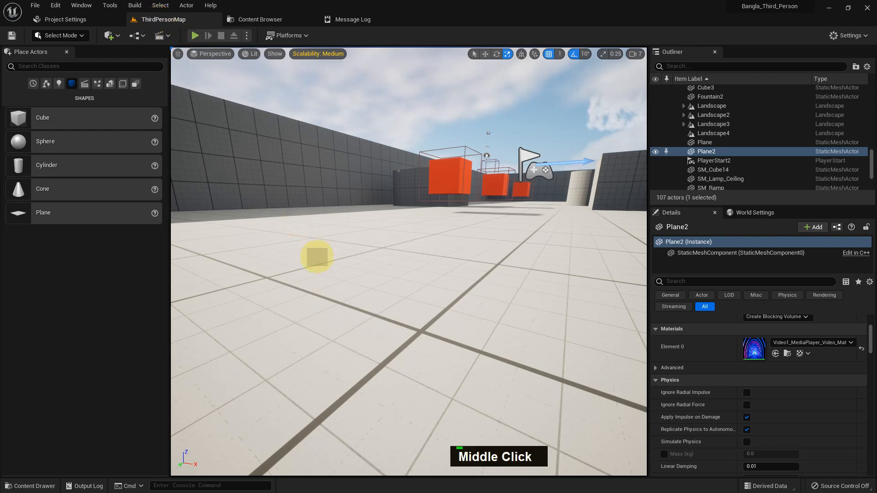
key(ctrl+space)
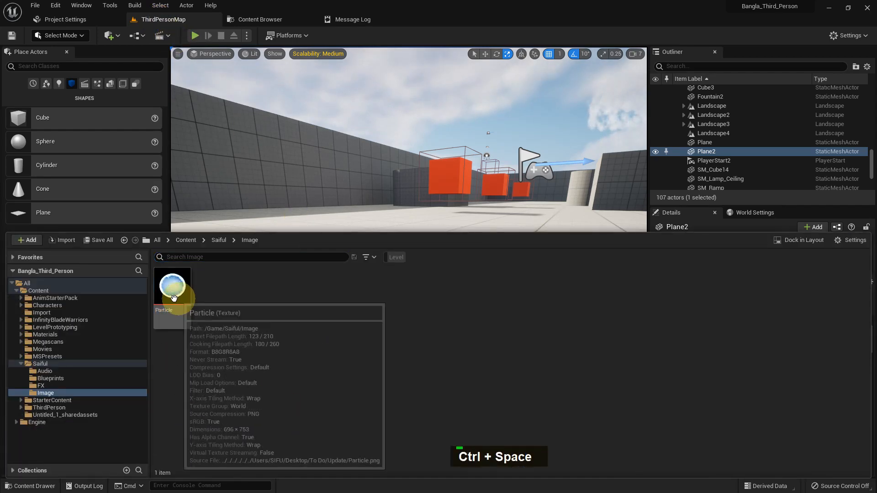
right_click(174, 303)
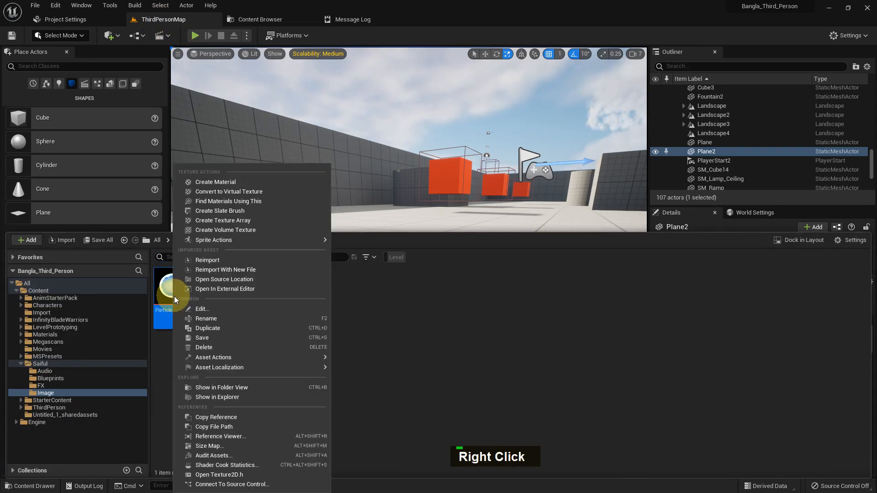
click(235, 182)
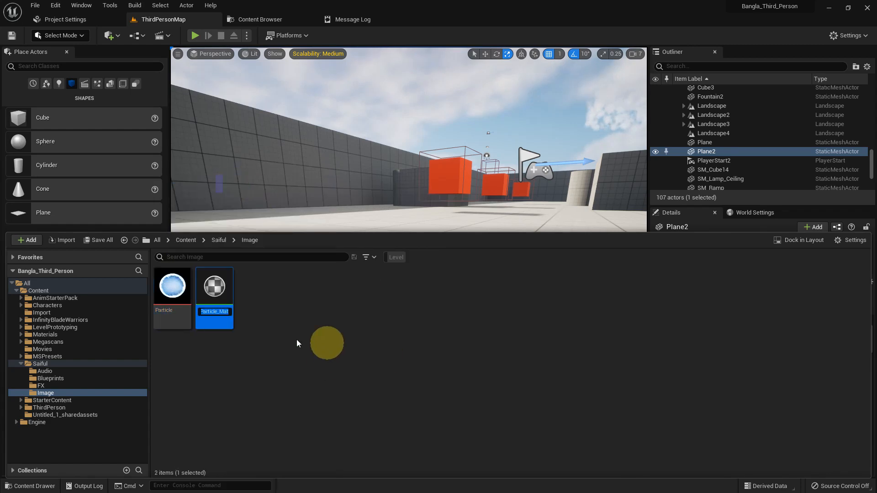
double_click(217, 310)
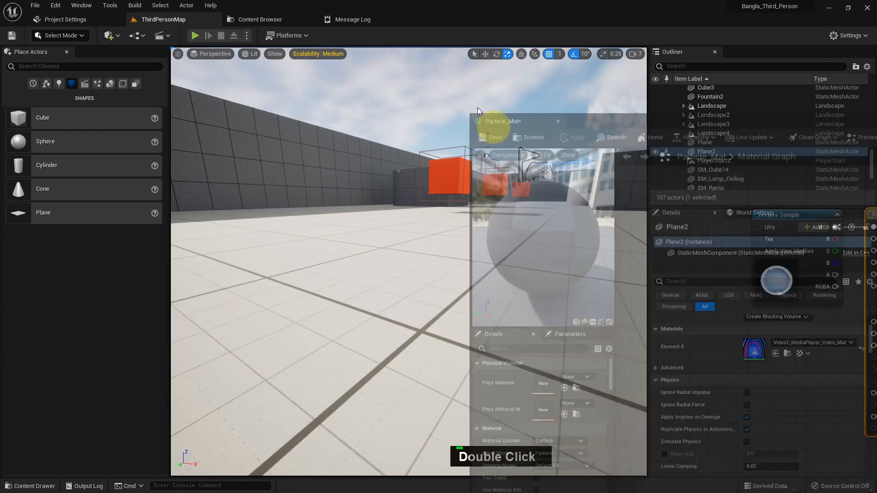
drag(477, 107, 462, 20)
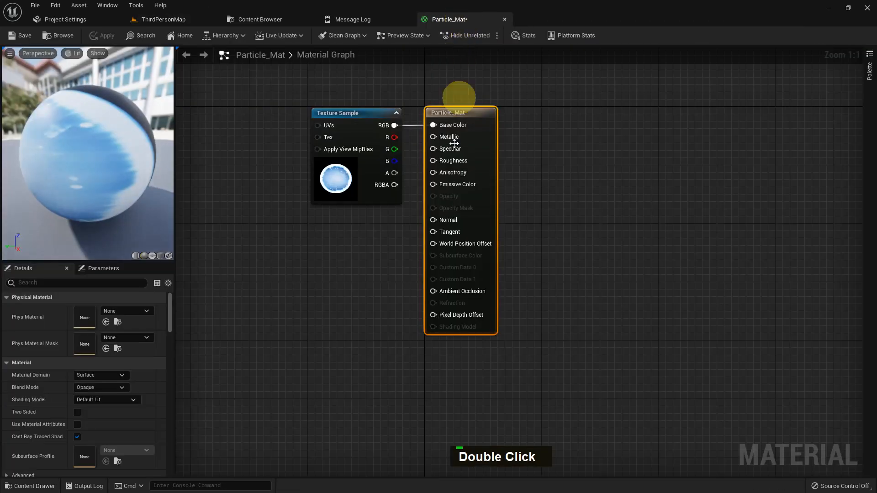
Step: Set the particle material's blend mode to Additive and save the material
right_drag(333, 272, 328, 251)
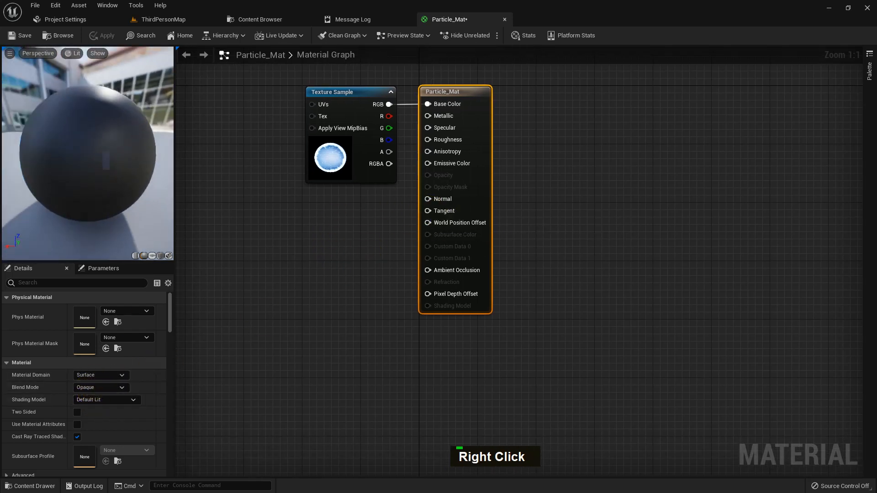
click(103, 387)
click(111, 425)
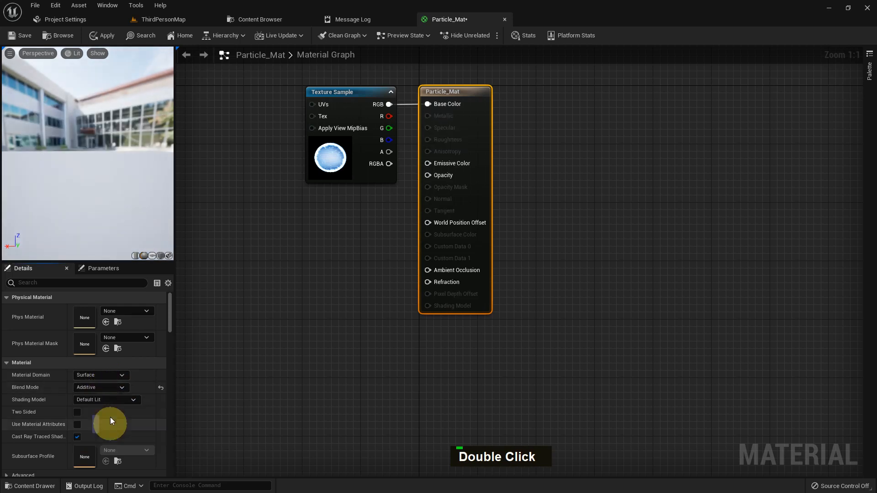
drag(76, 194, 153, 194)
click(42, 44)
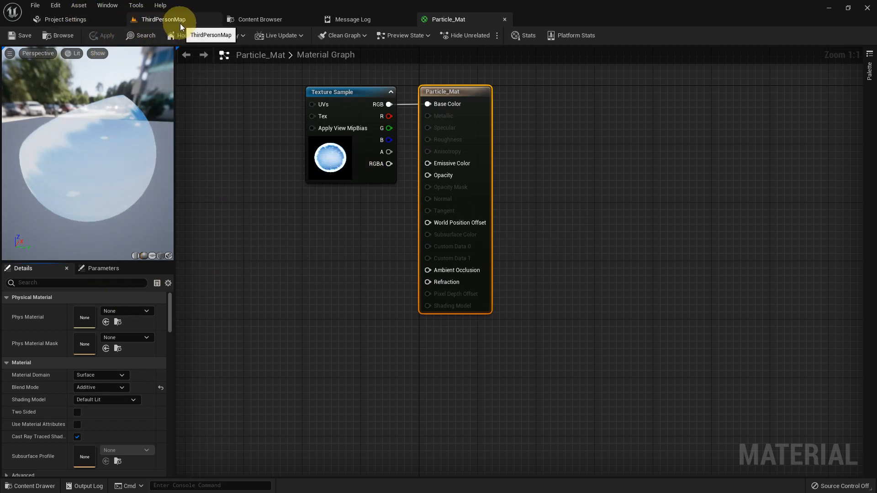
Step: Return to the ThirdPersonMap level and open the FX folder in the project content
click(157, 19)
middle_click(320, 245)
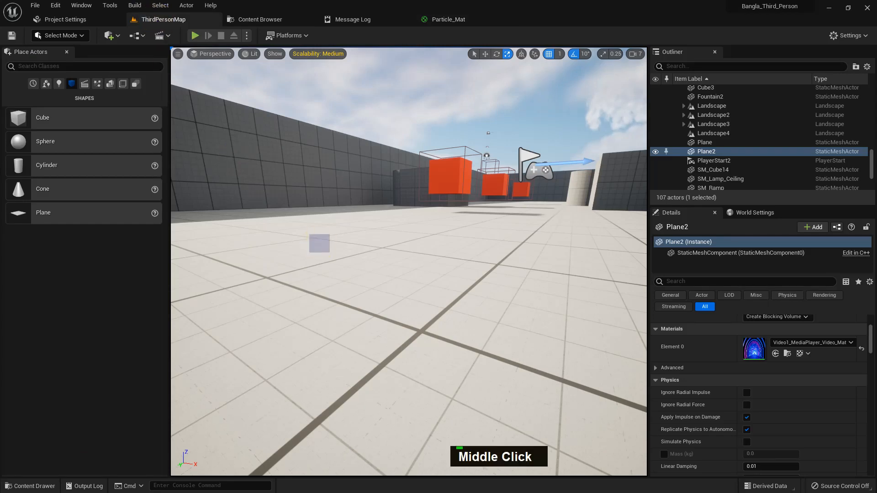
key(ctrl+space)
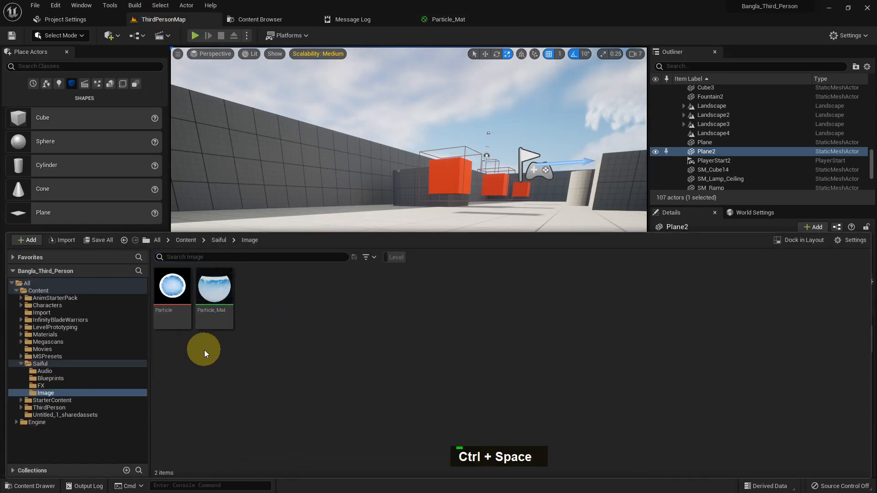
click(52, 385)
Step: Look up the description and full documentation of the Cascade Particle System (Legacy) asset type
right_click(205, 354)
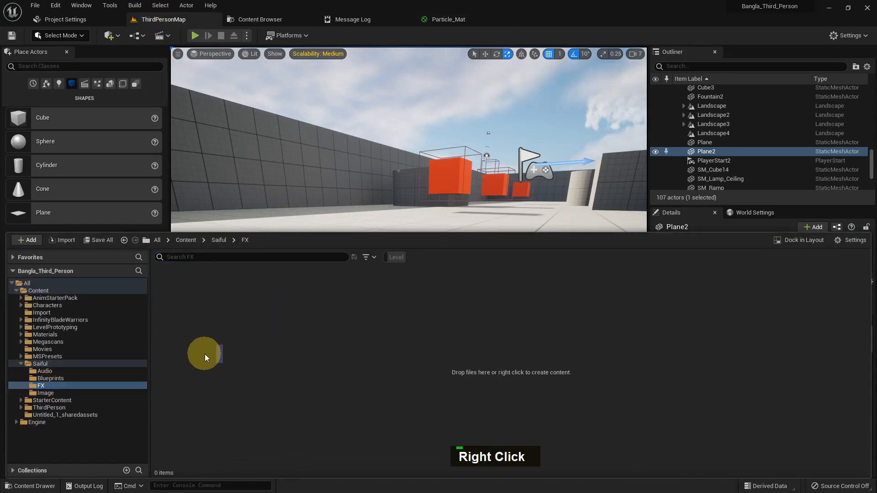
mouse_move(246, 296)
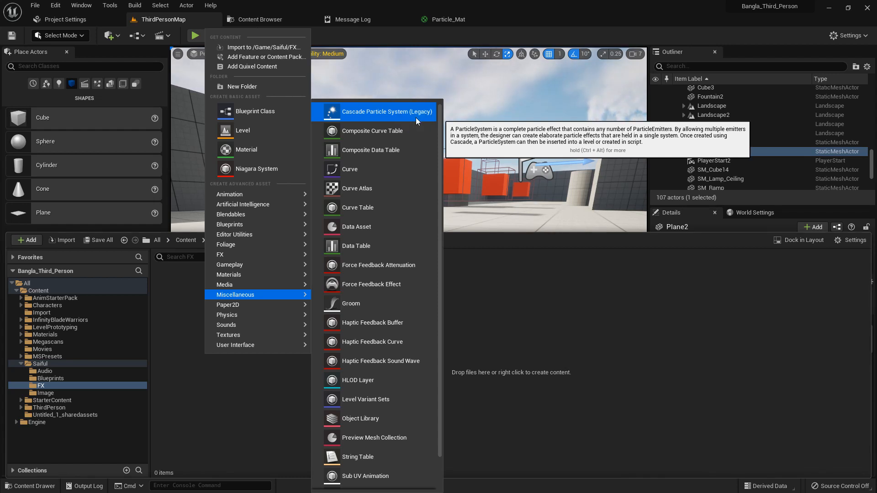
middle_click(394, 113)
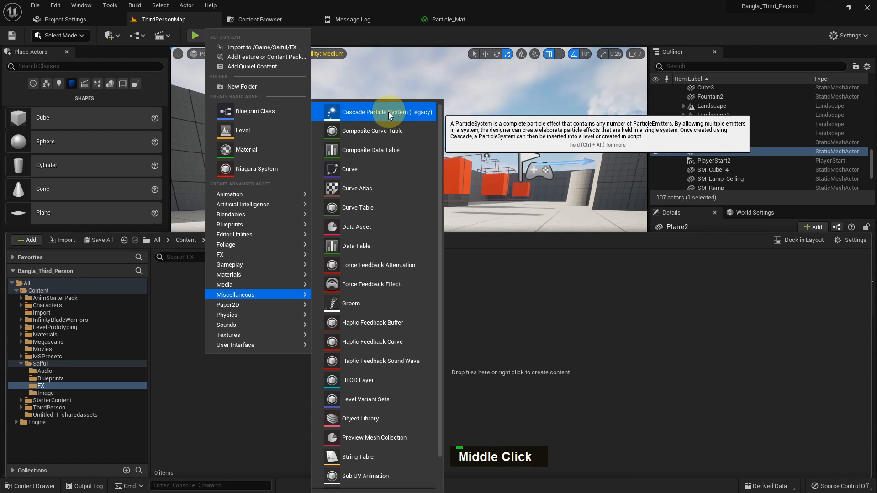
key(ctrl+alt)
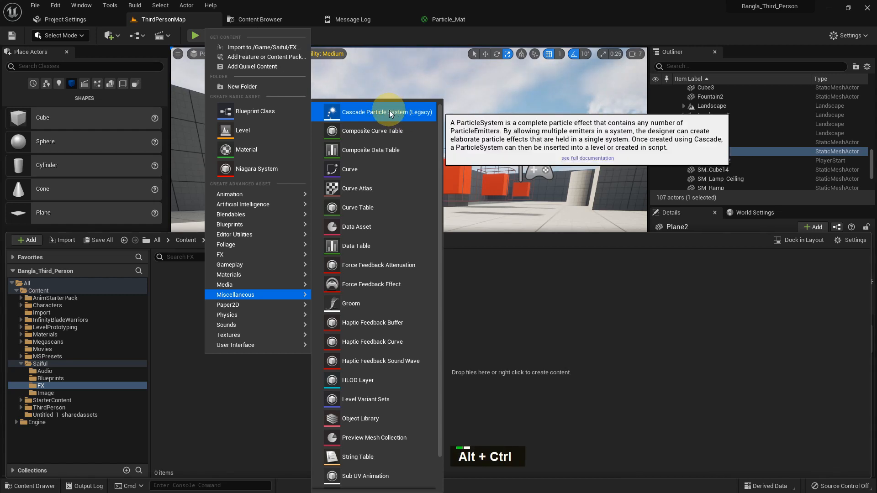
key(ctrl+alt)
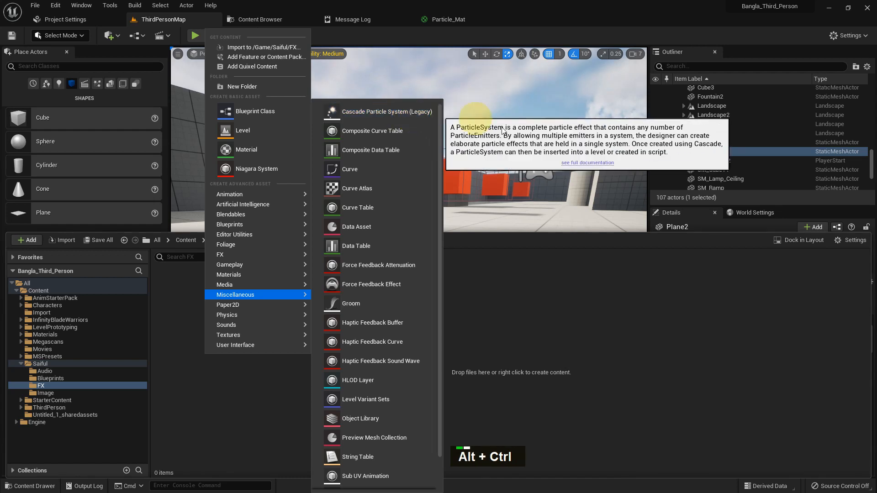
ctrl+alt+click(574, 165)
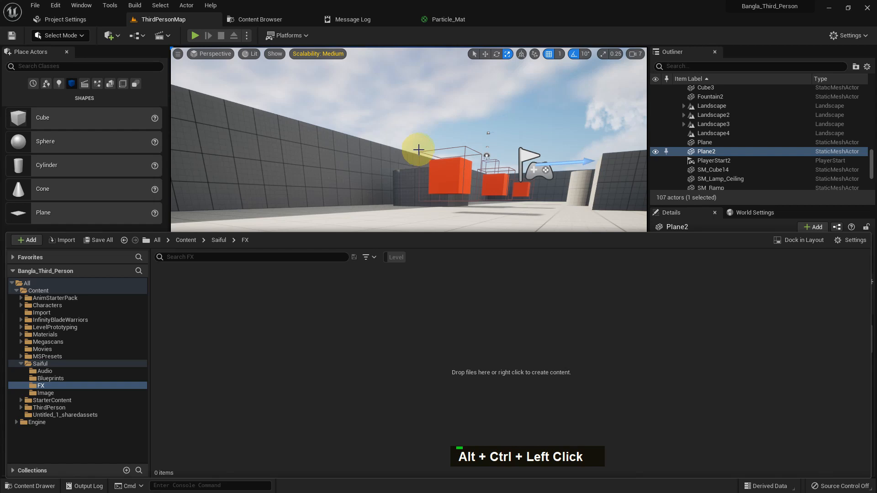
scroll(428, 152, up, 1)
alt+drag(427, 156, 425, 171)
scroll(327, 309, down, 2)
scroll(336, 301, up, 2)
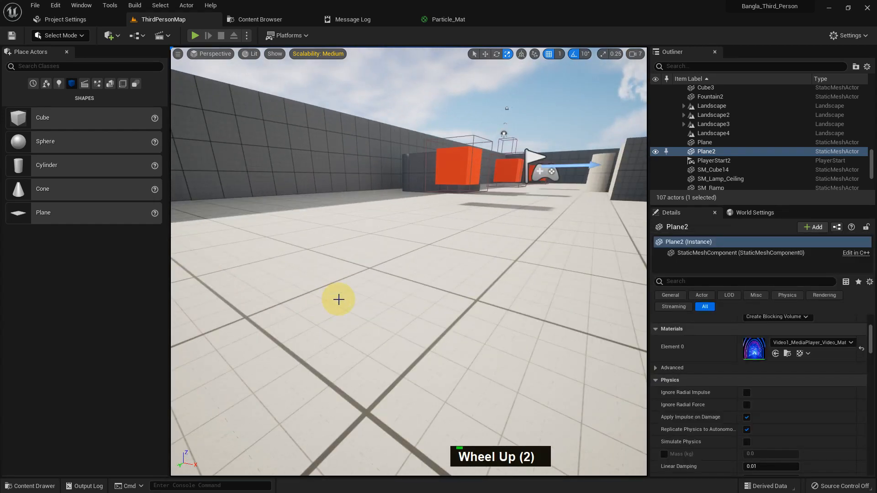
Step: Create a Cascade Particle System (Legacy) asset in the project's FX folder
key(ctrl+space)
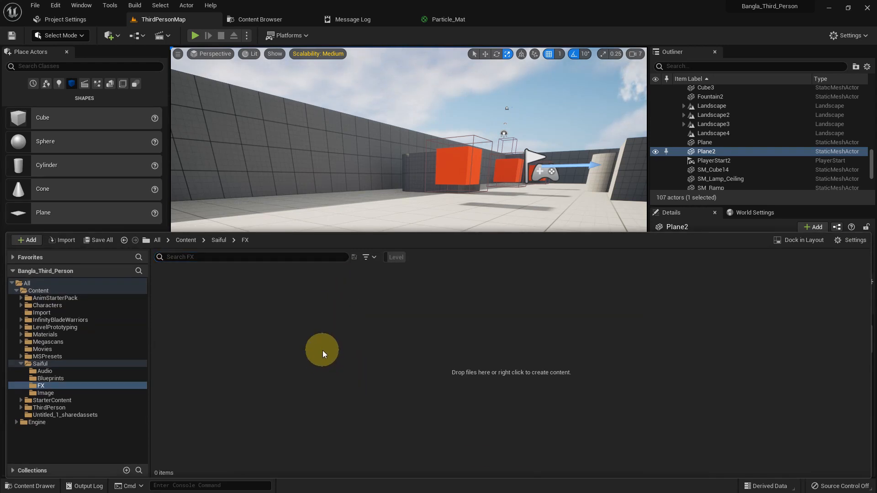
right_click(339, 340)
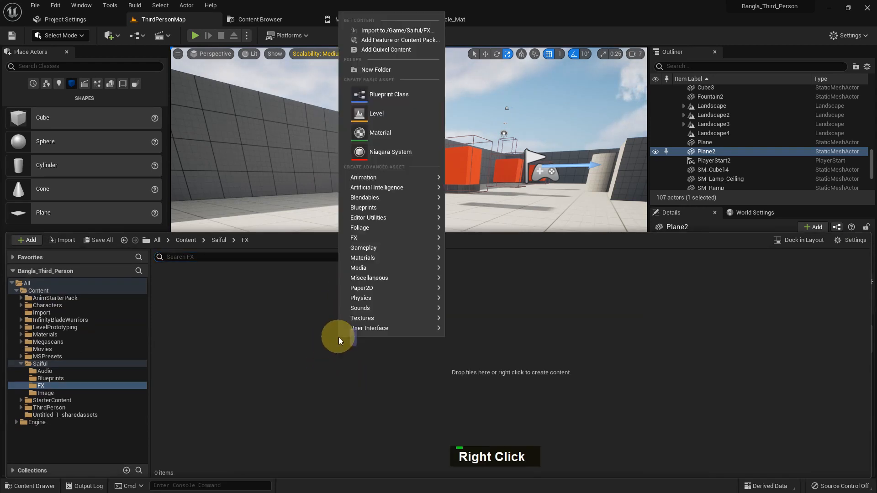
mouse_move(374, 282)
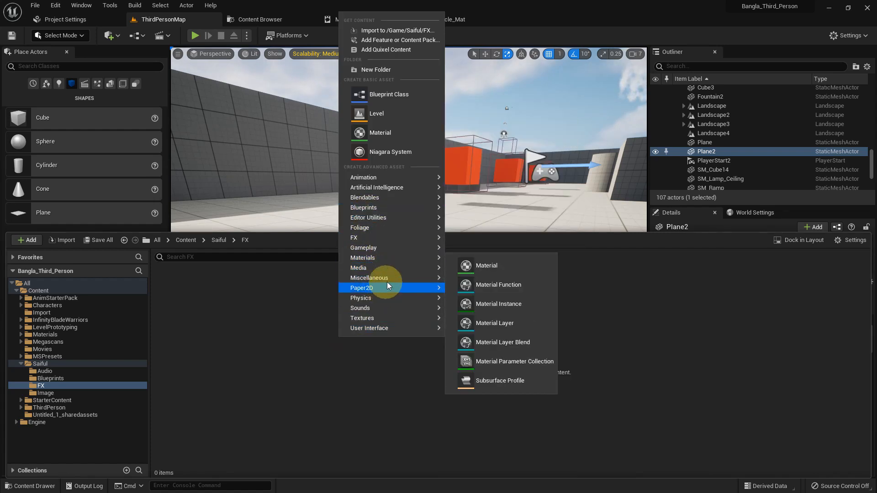
mouse_move(407, 278)
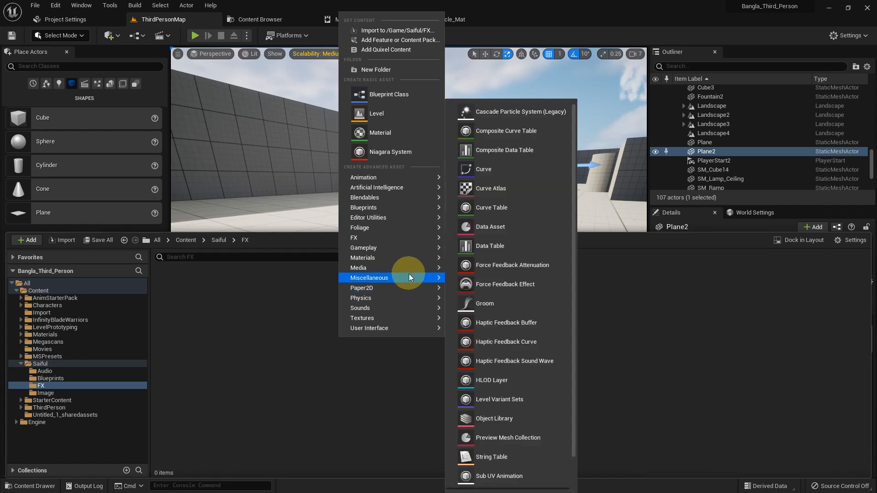
click(494, 112)
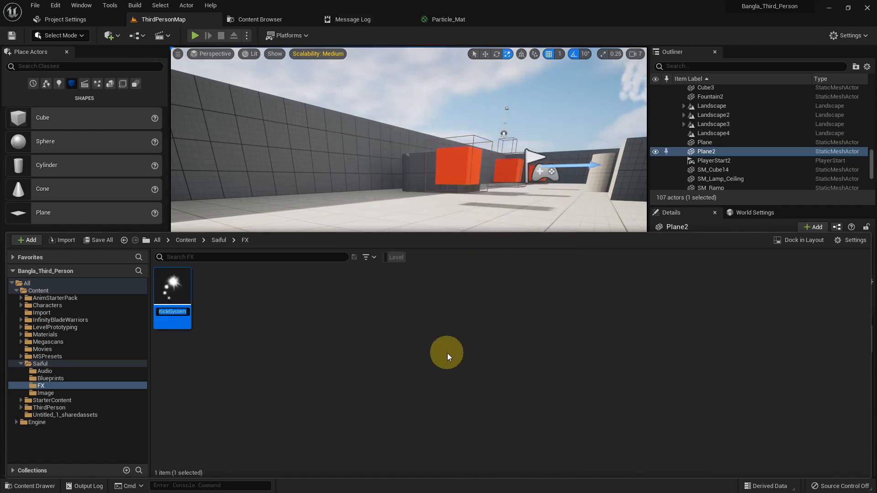
Step: Name the new particle system asset Test_ParticleSystem
key(Right)
key(Left)
key(Right)
key(Right)
key(Right)
key(BackSpace)
key(BackSpace)
key(BackSpace)
key(BackSpace)
text(Test)
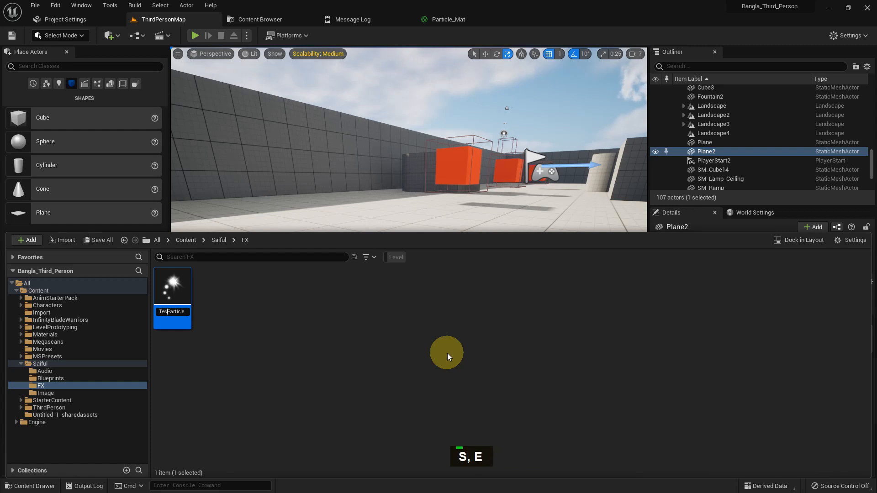
text(_)
key(Return)
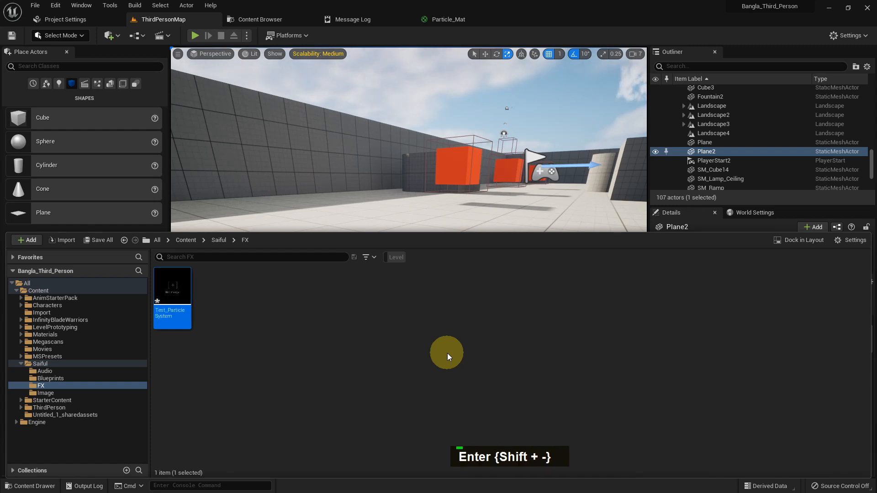
Step: Open Test_ParticleSystem for editing, inspect its preview and show the emitter's Required module settings
double_click(176, 296)
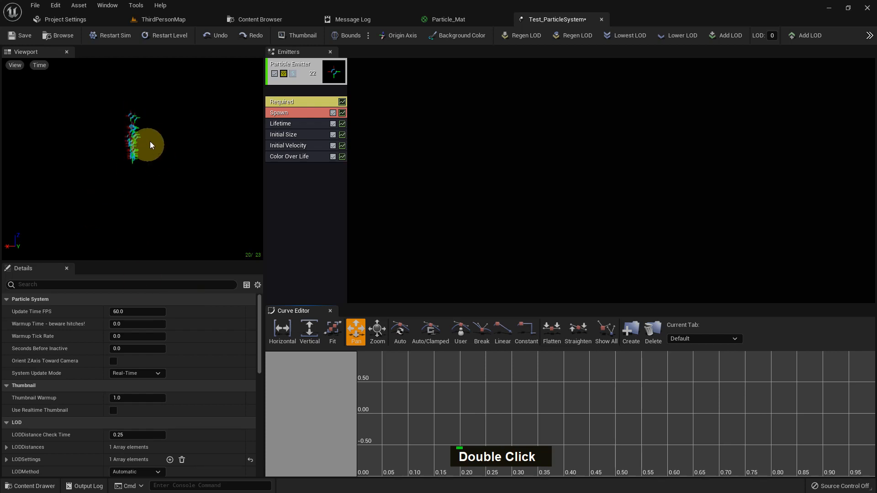
scroll(146, 160, up, 2)
scroll(144, 158, up, 1)
scroll(137, 146, down, 2)
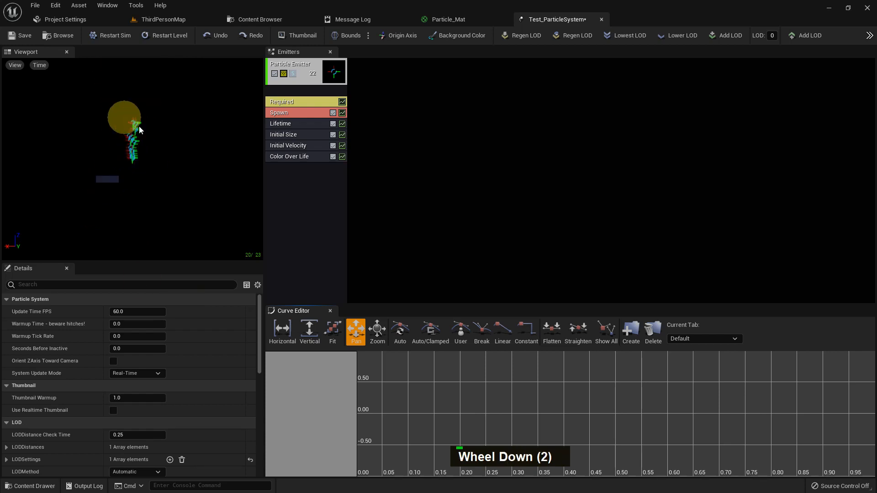
scroll(287, 127, up, 1)
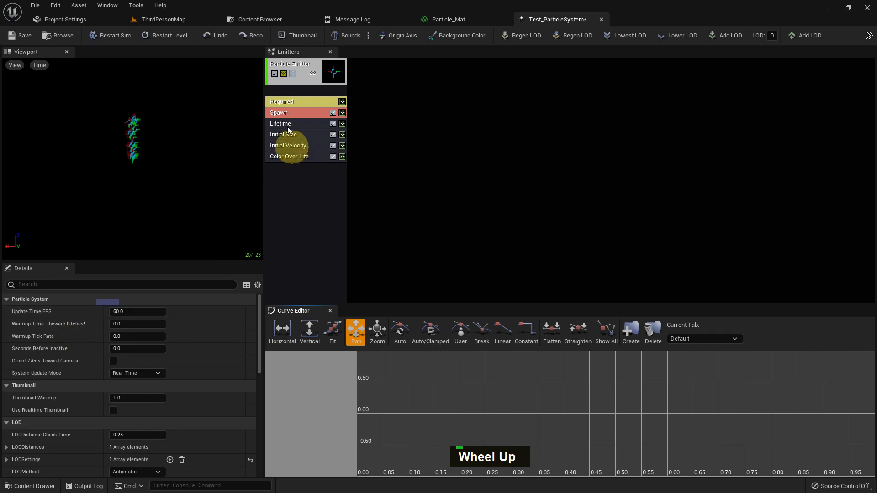
click(281, 103)
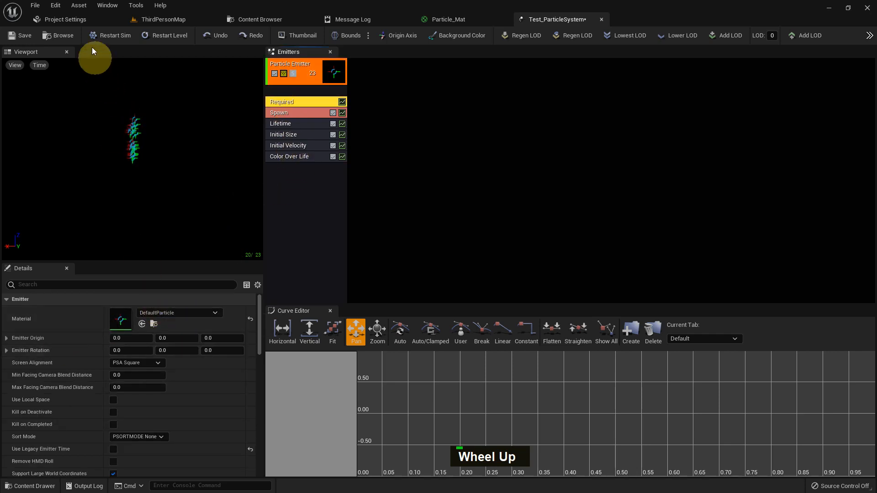
Step: Assign Particle_Mat from the Image folder as the material of the emitter's Required module
click(64, 19)
click(160, 19)
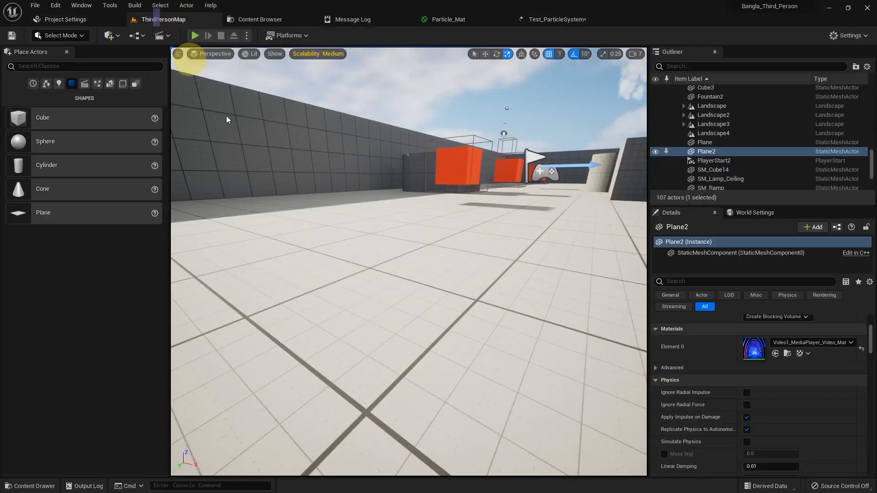
middle_click(314, 247)
key(ctrl+space)
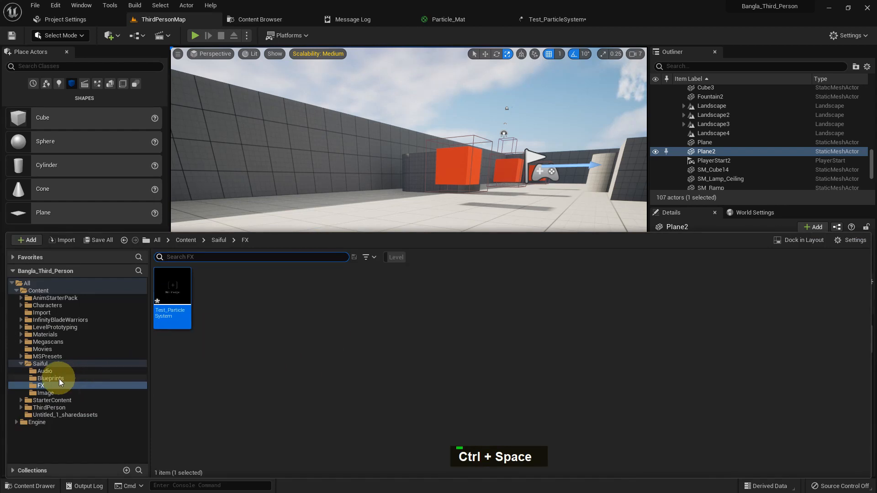
click(48, 393)
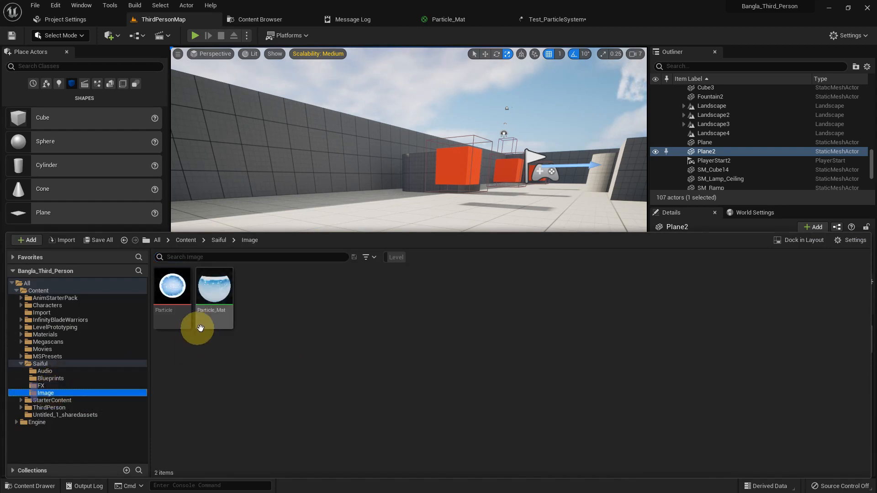
click(211, 308)
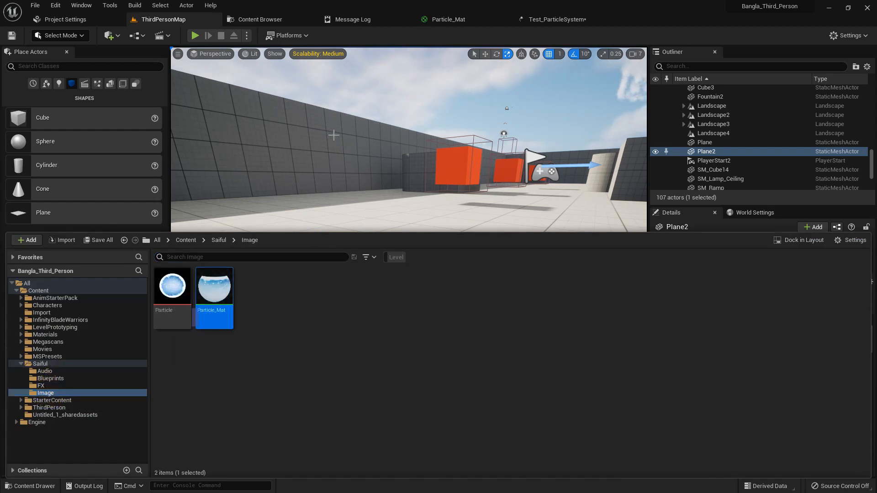
click(567, 21)
click(141, 324)
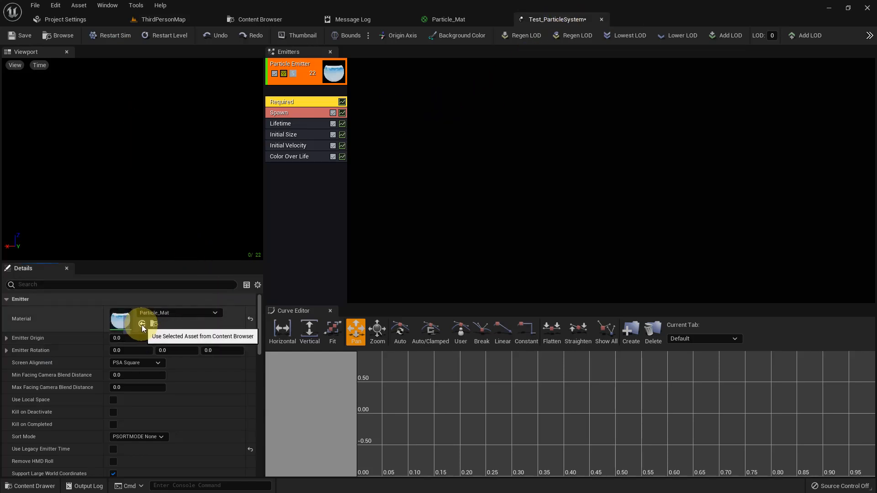
scroll(130, 173, up, 2)
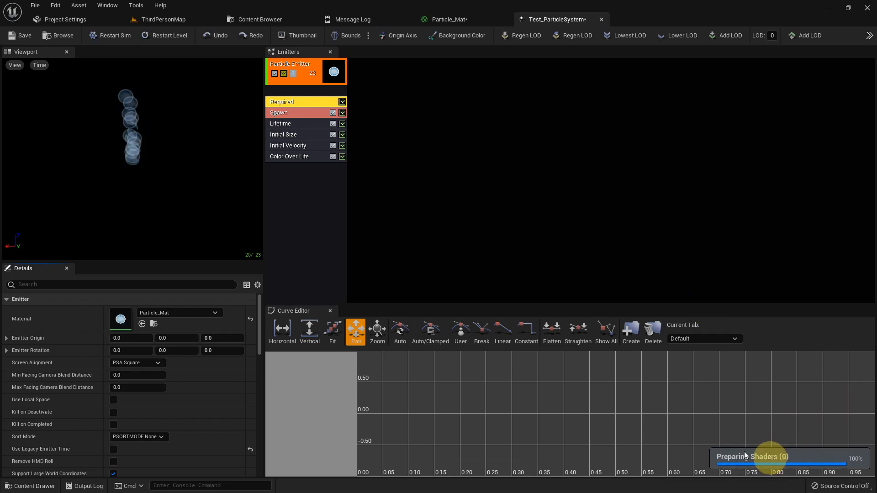
Step: Set the constant rate in the emitter's Spawn module to 200
scroll(204, 177, down, 1)
click(279, 113)
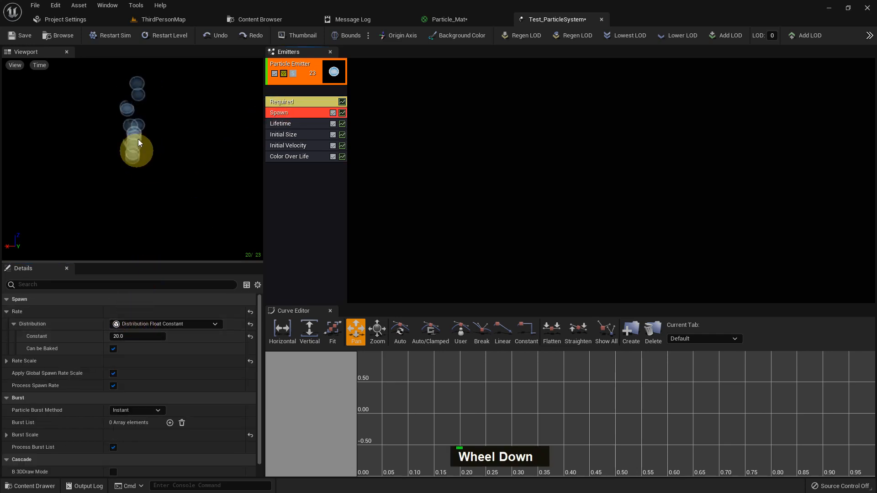
click(129, 335)
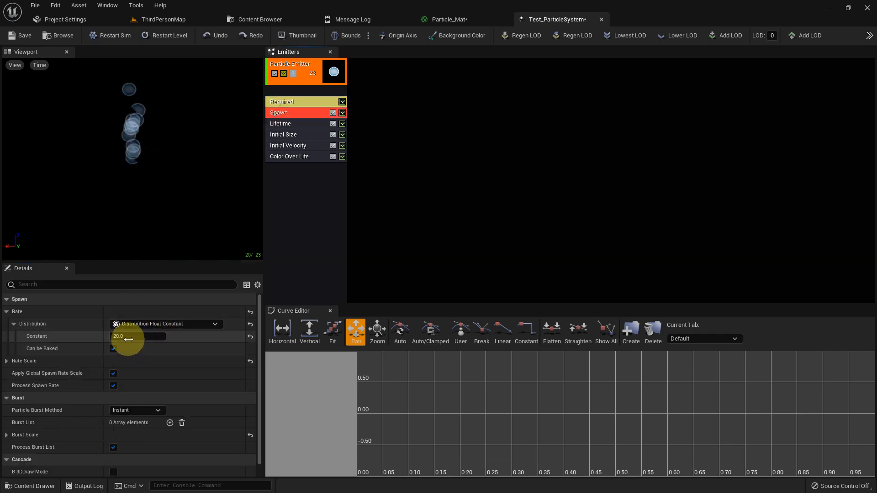
text(200)
key(Return)
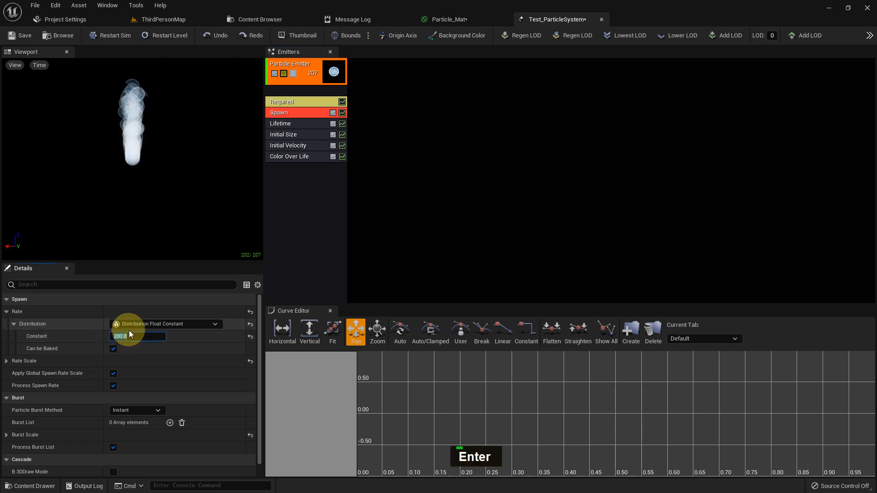
Step: Try constant spawn rates of 500, 10000 and 1000 for the emitter
text(500)
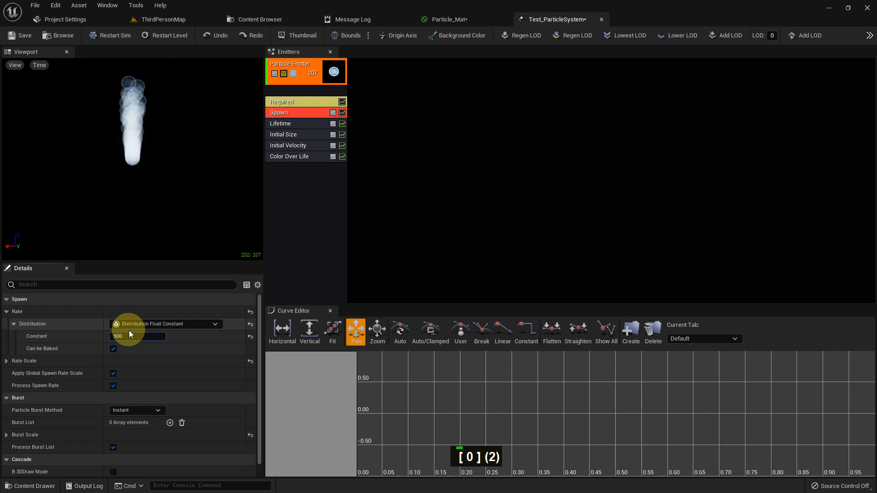
key(Return)
text(10000)
key(Return)
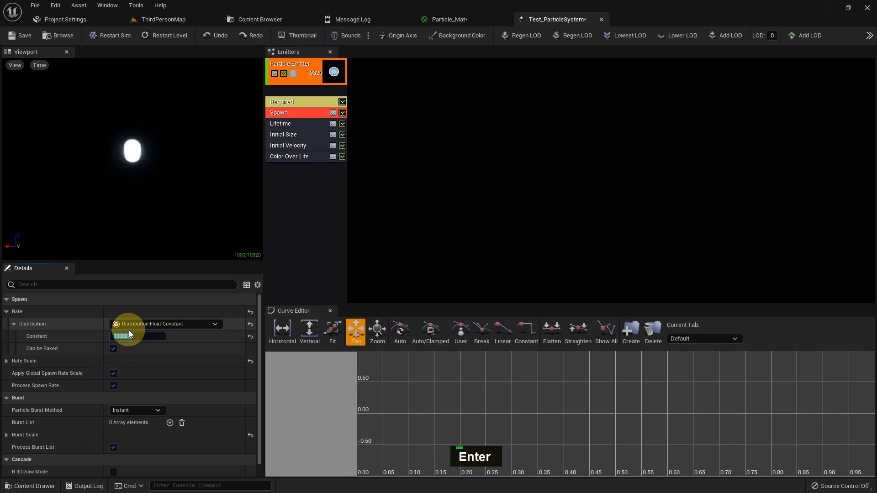
text(10)
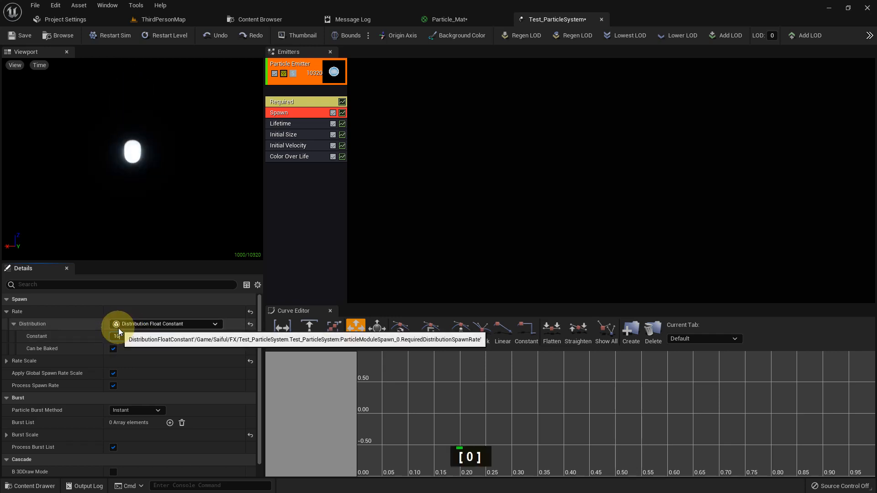
text(00)
key(Return)
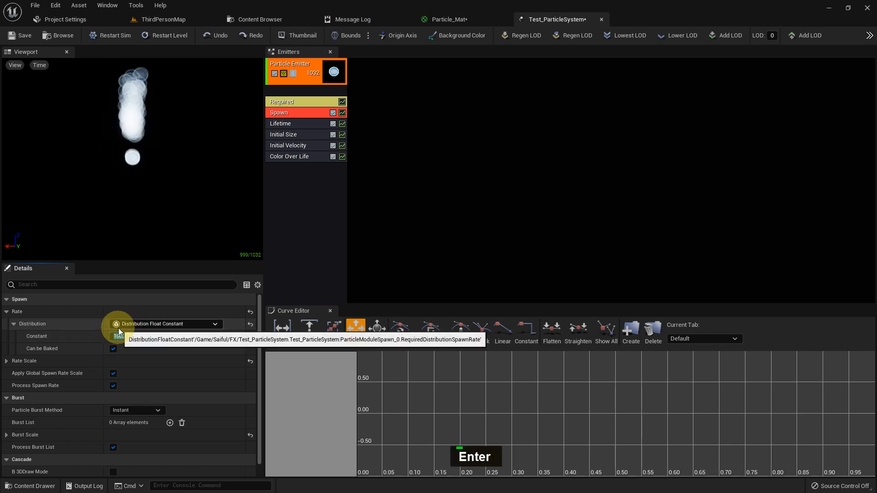
Step: Set the emitter's constant spawn rate to 500 and save the particle system
click(137, 336)
text(5)
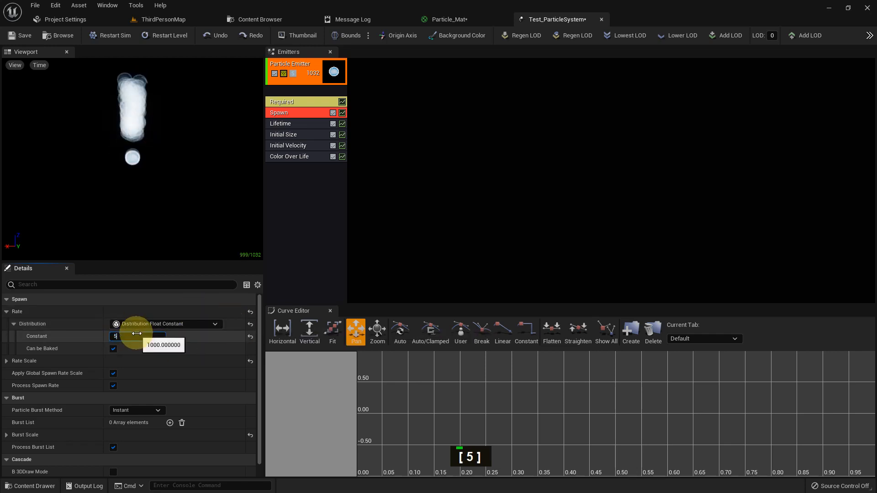
key(BackSpace)
text(500)
key(Return)
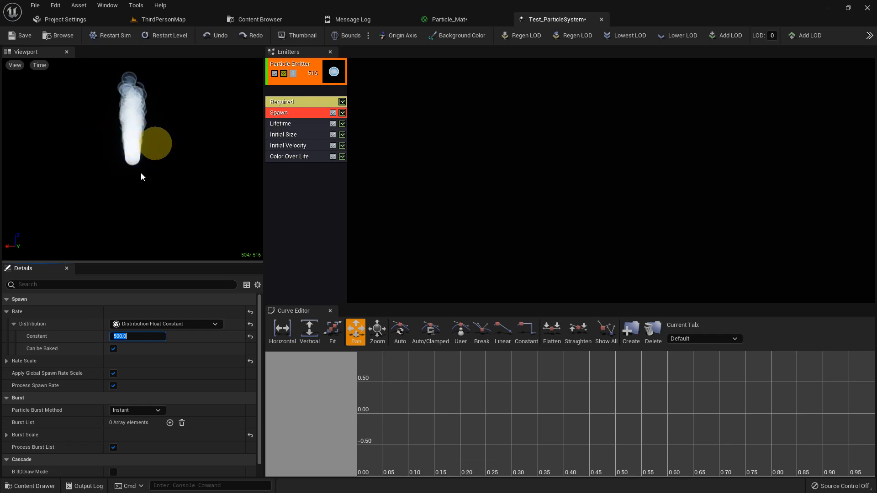
click(23, 36)
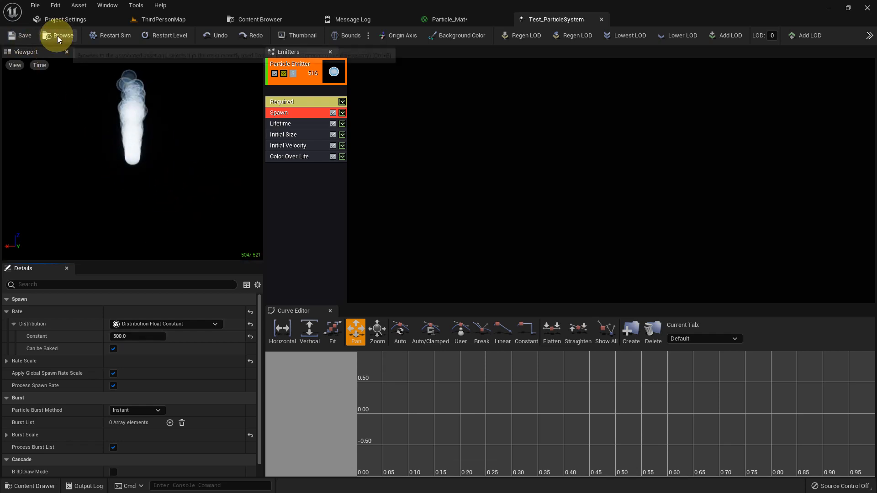
Step: Place Test_ParticleSystem from the FX folder on the floor of the ThirdPersonMap level and view it up close
click(57, 35)
click(160, 20)
middle_click(285, 237)
key(ctrl+space)
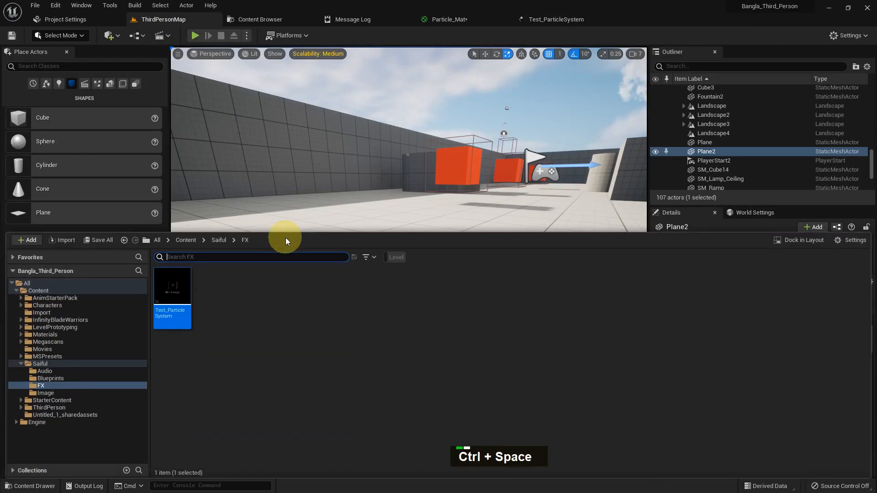
drag(169, 302, 336, 241)
click(418, 218)
scroll(427, 256, down, 3)
alt+drag(426, 257, 442, 229)
scroll(443, 229, up, 2)
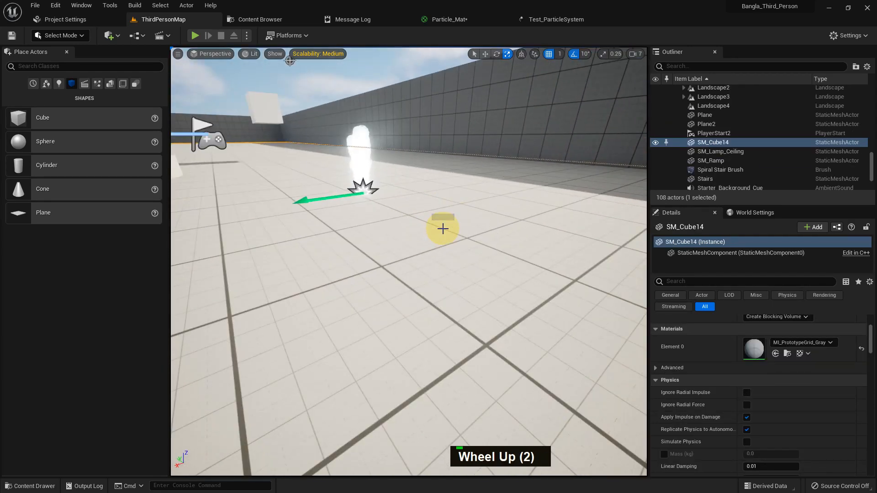
Step: Play-test the level by moving the character around the placed particle effect, and end the play session
key(alt+p)
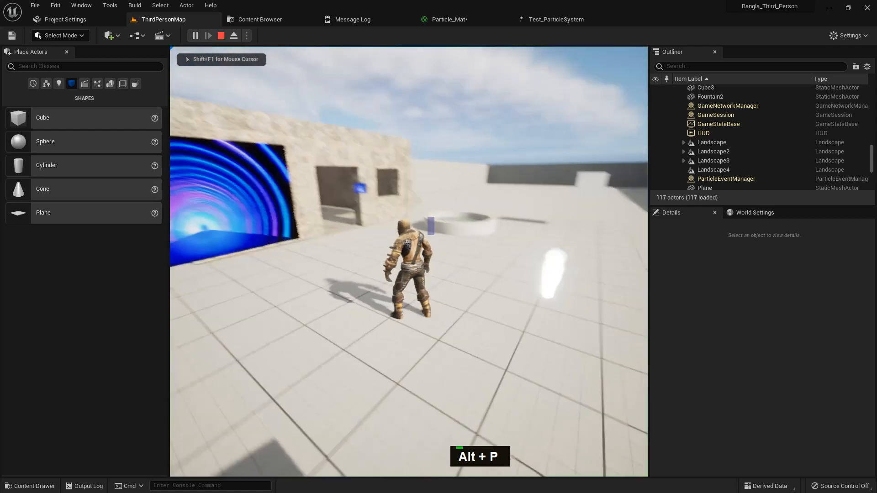
key(w)
key(d)
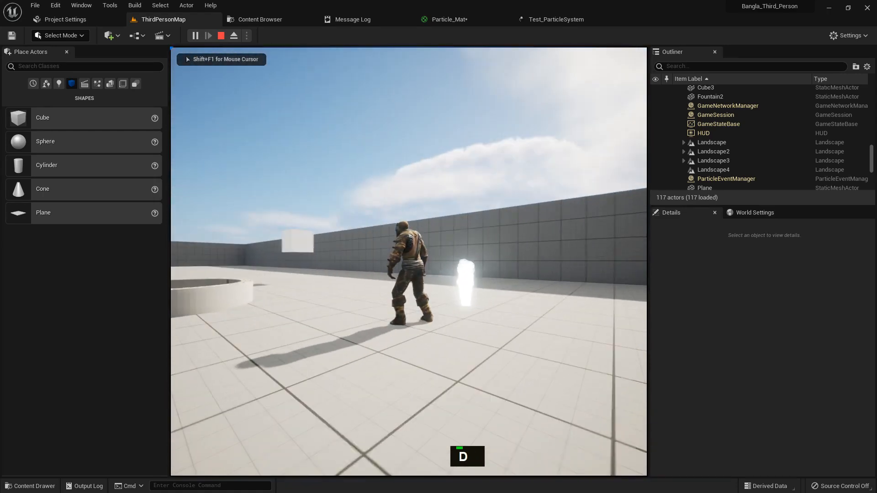
key(w)
key(w)
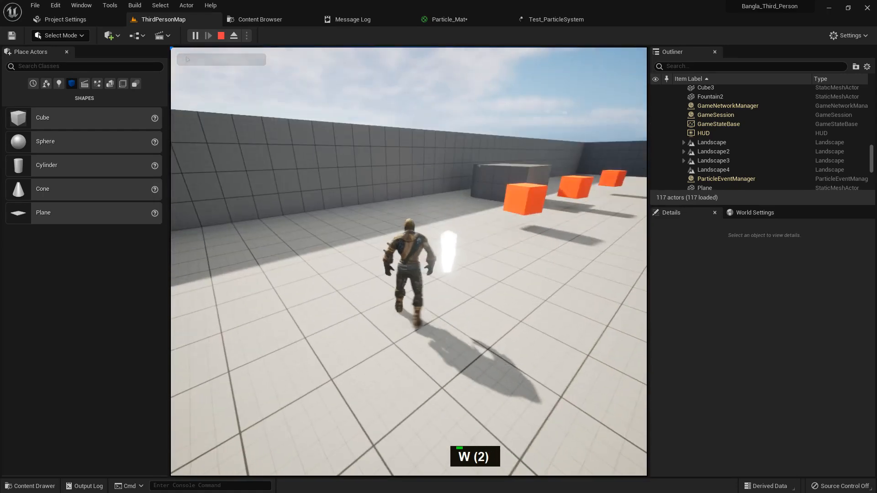
key(a)
key(d)
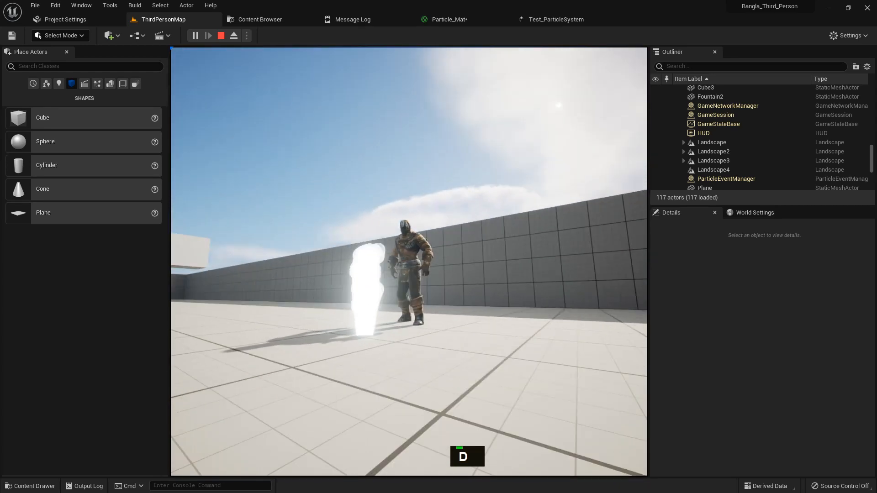
key(s)
key(Escape)
click(237, 294)
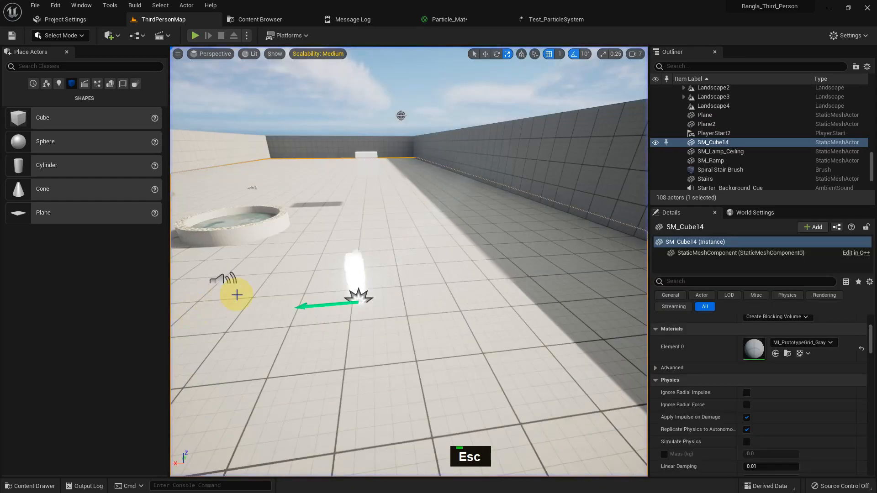
scroll(350, 228, down, 2)
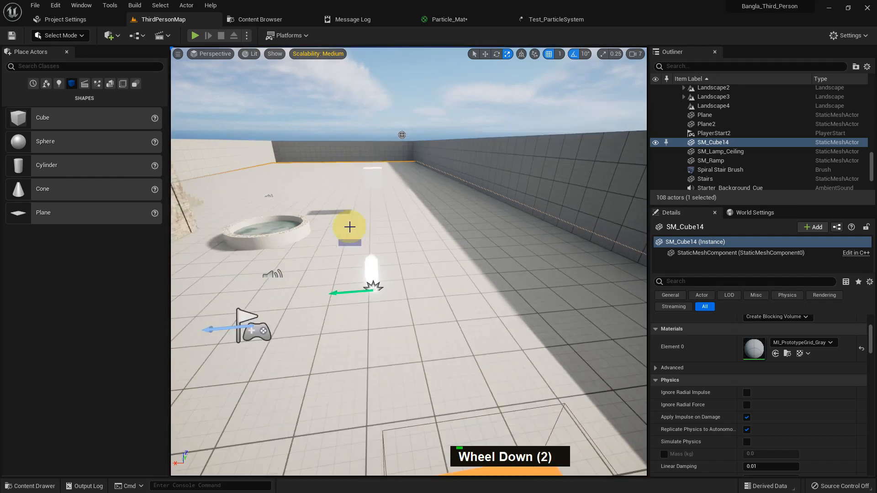
Step: Set the emitter's maximum particle lifetime to 3.0 in Test_ParticleSystem and save the particle system
click(459, 20)
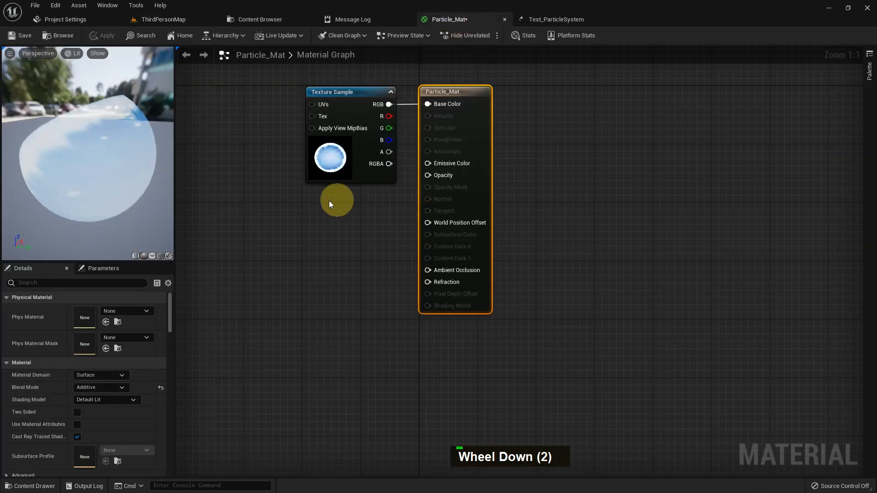
click(543, 20)
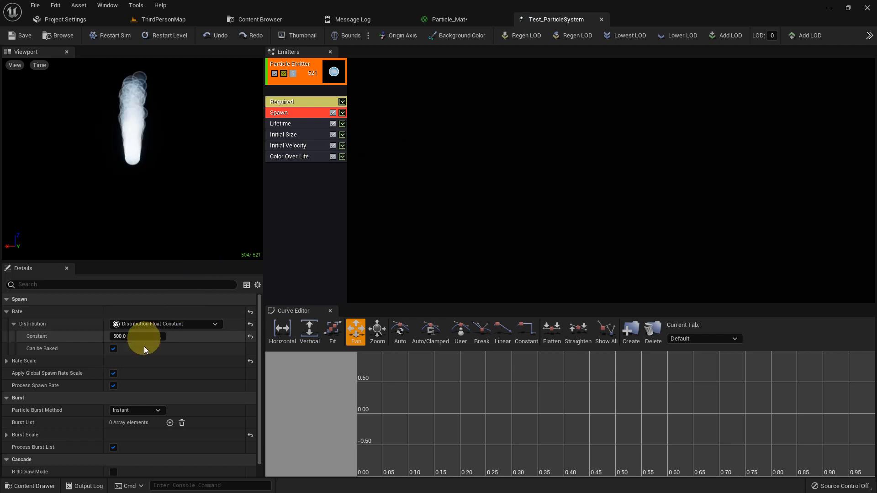
scroll(146, 347, down, 1)
click(295, 126)
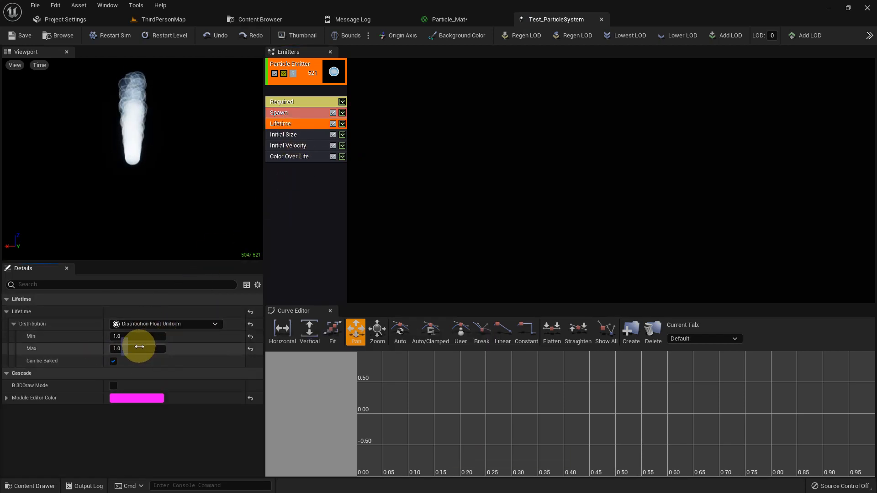
key(Return)
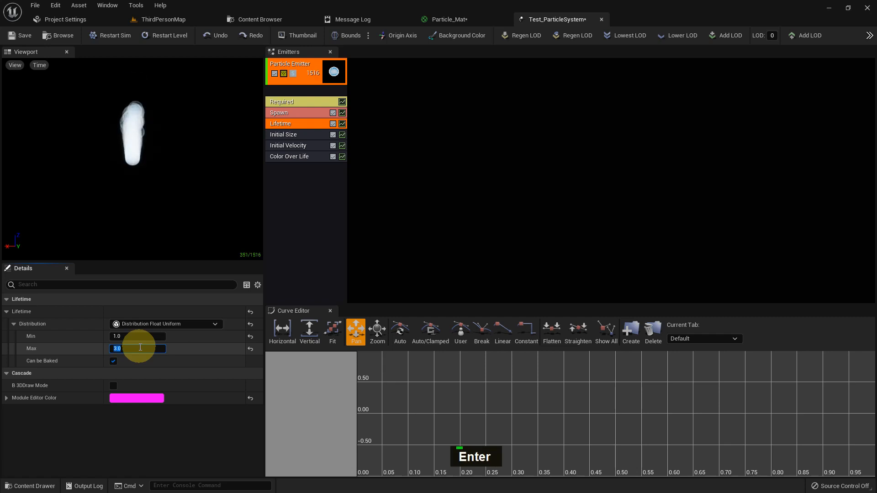
scroll(159, 171, down, 2)
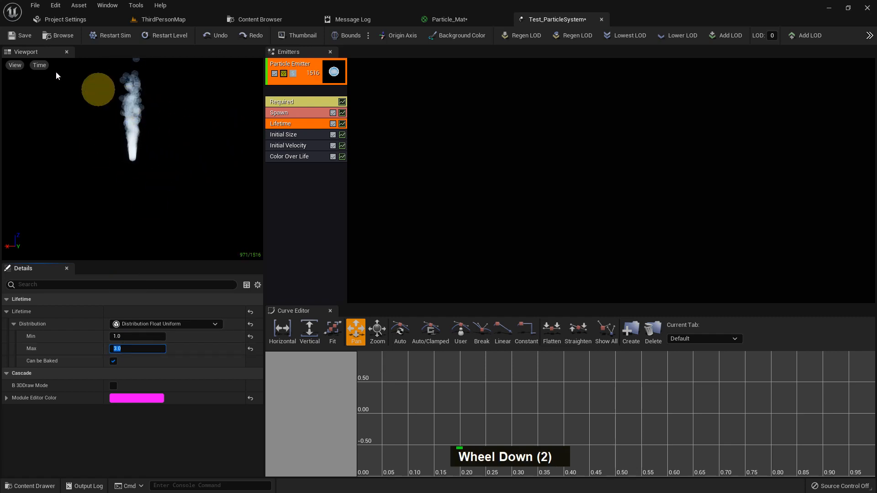
click(52, 20)
Step: Move the placed Test_ParticleSystem emitter in ThirdPersonMap along its Y axis into the shaded floor area beside the wall and view it up close
click(155, 19)
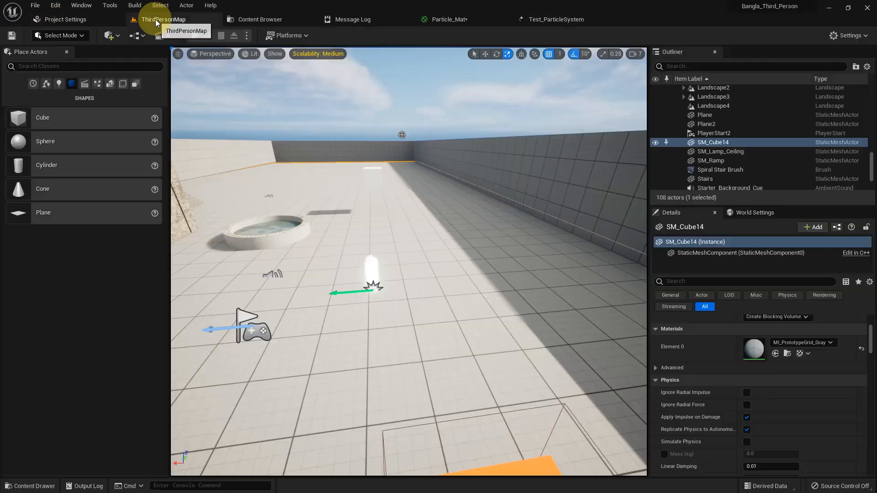
click(369, 286)
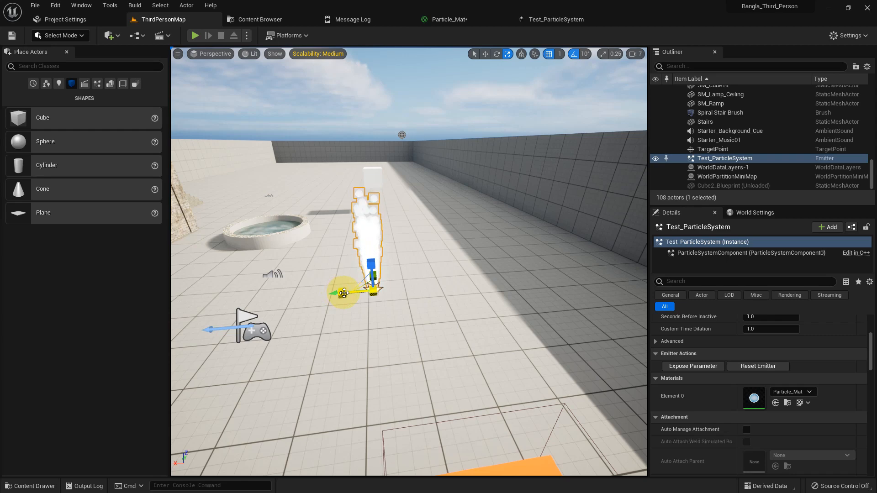
drag(343, 292, 554, 269)
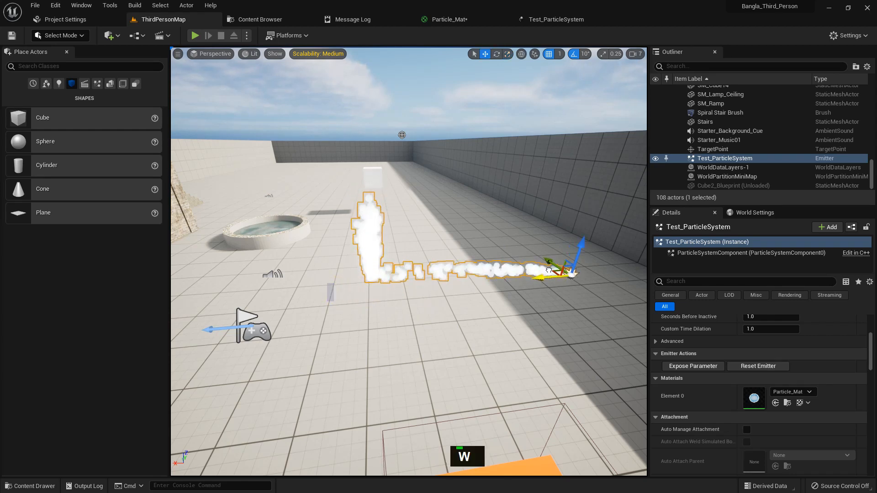
key(f)
click(498, 279)
scroll(489, 294, down, 2)
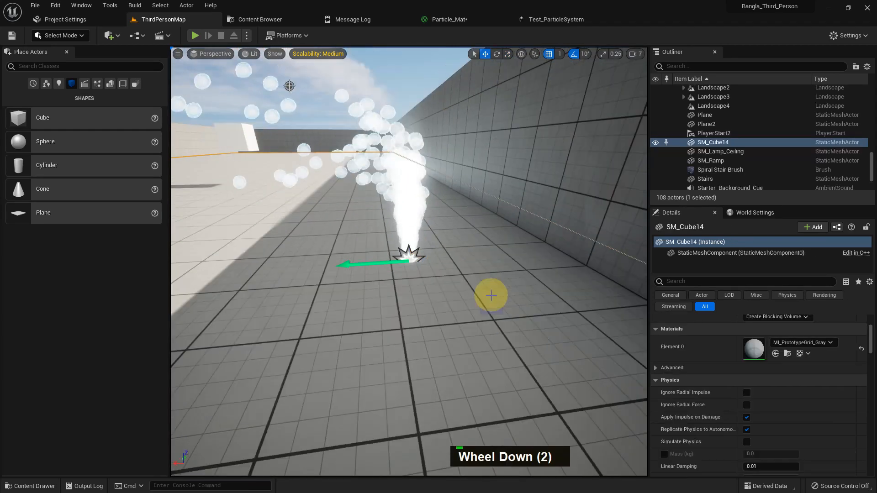
mouse_move(464, 293)
alt+mouse_down()
mouse_move(528, 273)
mouse_move(459, 280)
alt+mouse_up()
Step: Play-test the level by running the character up to the moved particle effect, and end the play session
key(alt+p)
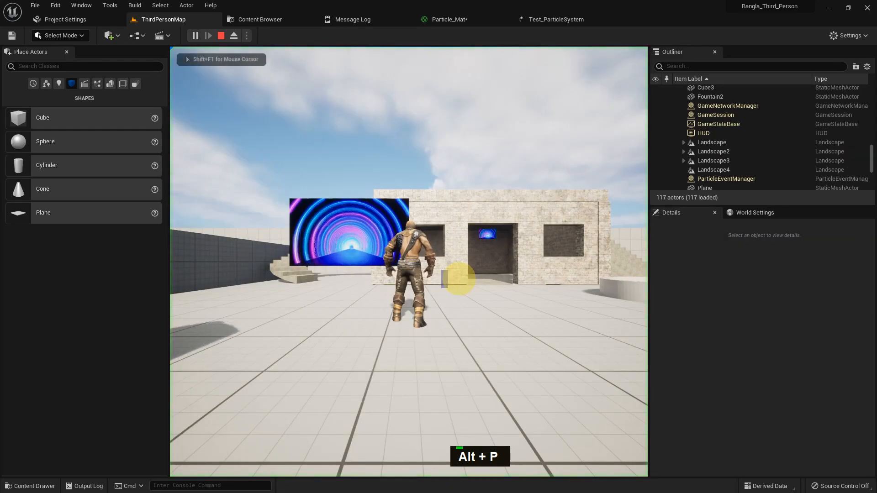
key(w)
key(a)
key(a)
key(a)
key(a)
key(a)
key(a)
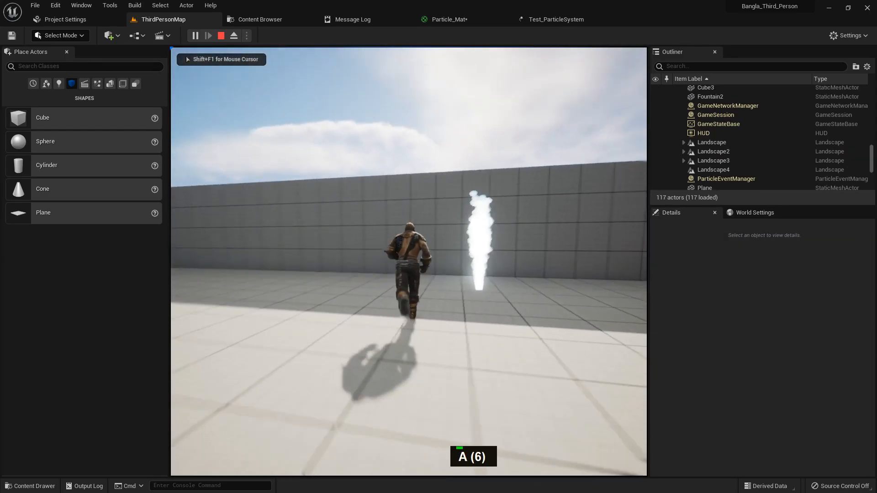
key(a)
key(a)
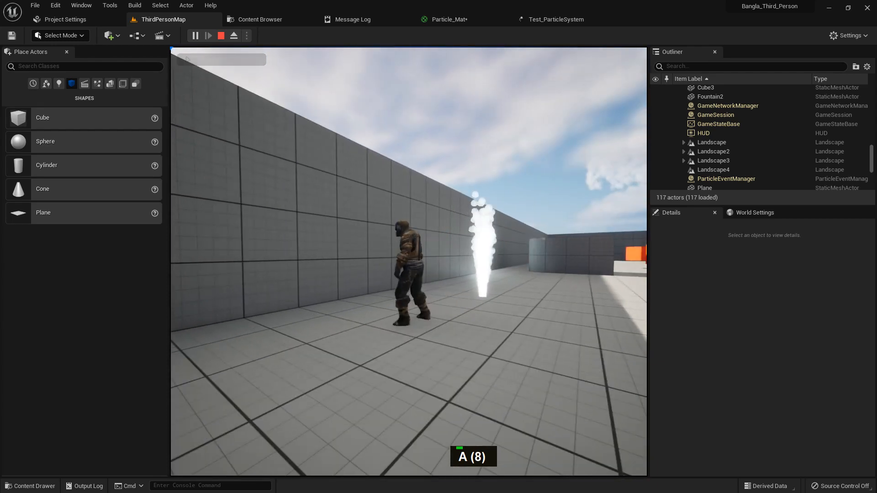
key(Escape)
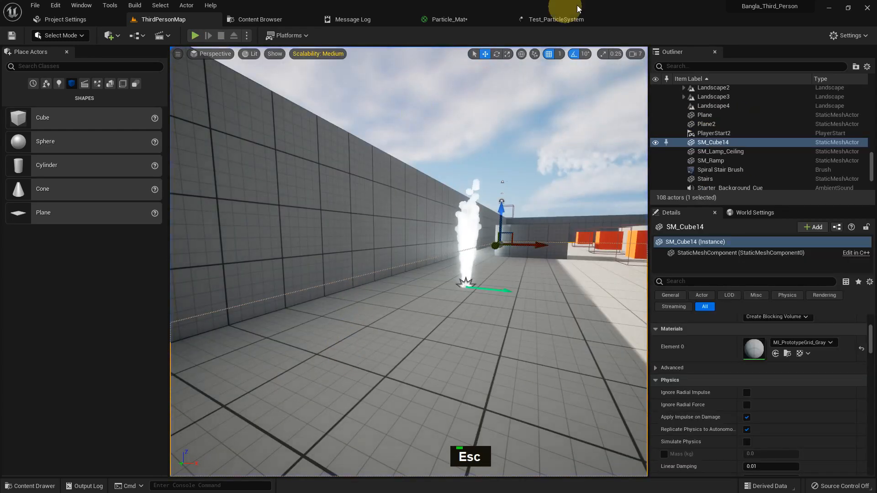
Step: Set the emitter's maximum particle lifetime to 5.0, save the particle system and check the effect in the level
click(569, 18)
click(132, 348)
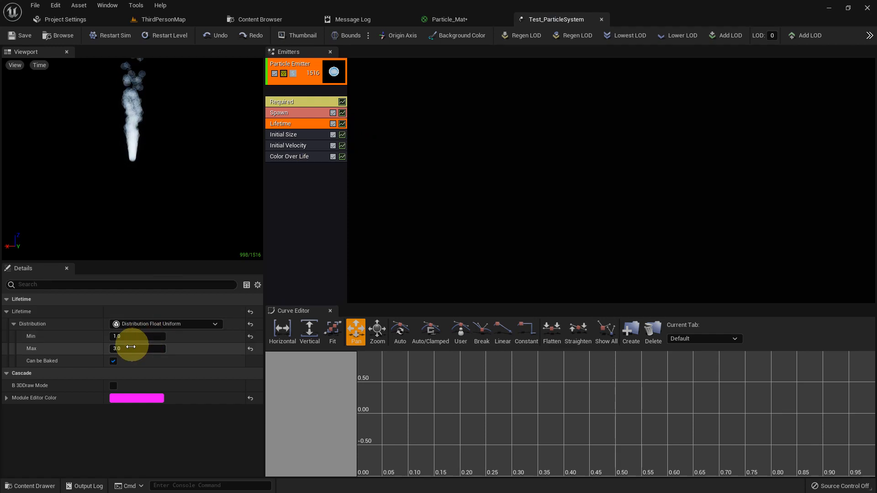
text(5)
key(Return)
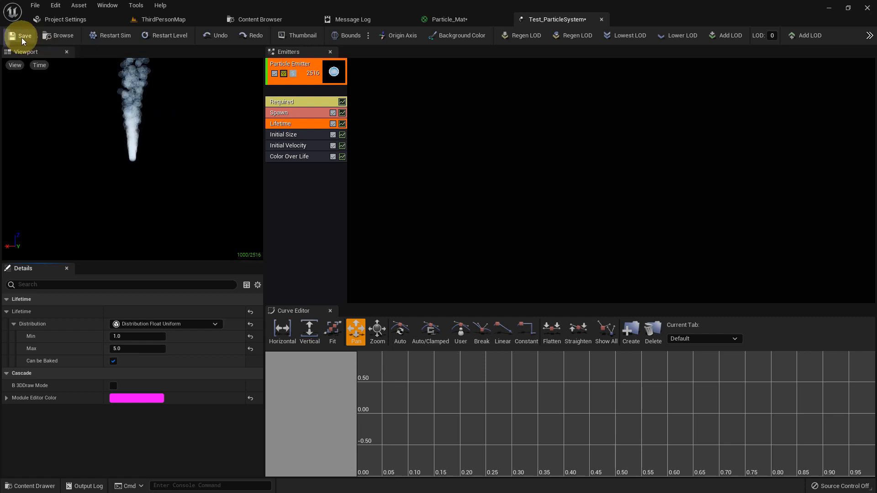
click(52, 20)
click(147, 23)
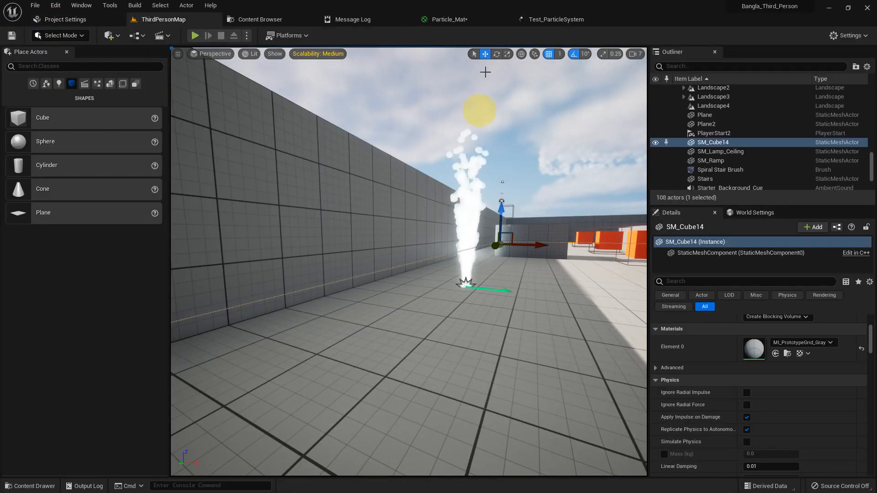
Step: Set the maximum Z start velocity of the Initial Velocity module to 0 and check the effect in the level
click(544, 22)
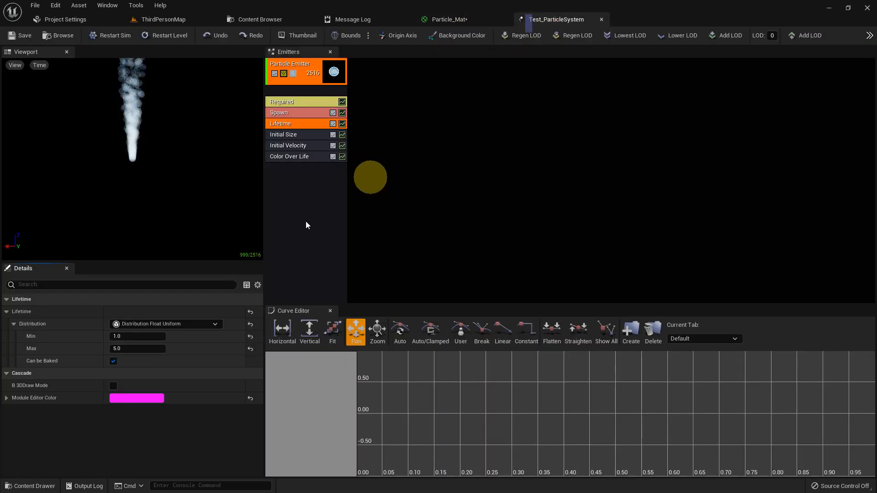
click(297, 146)
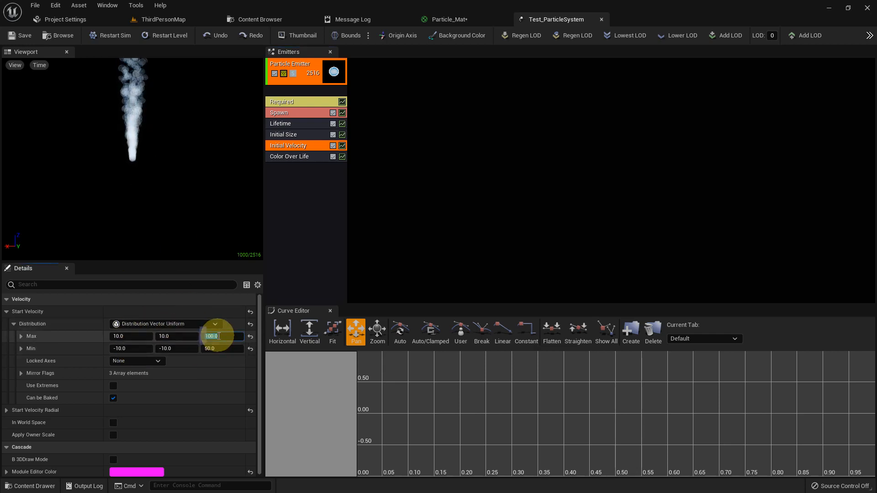
text(0)
key(Return)
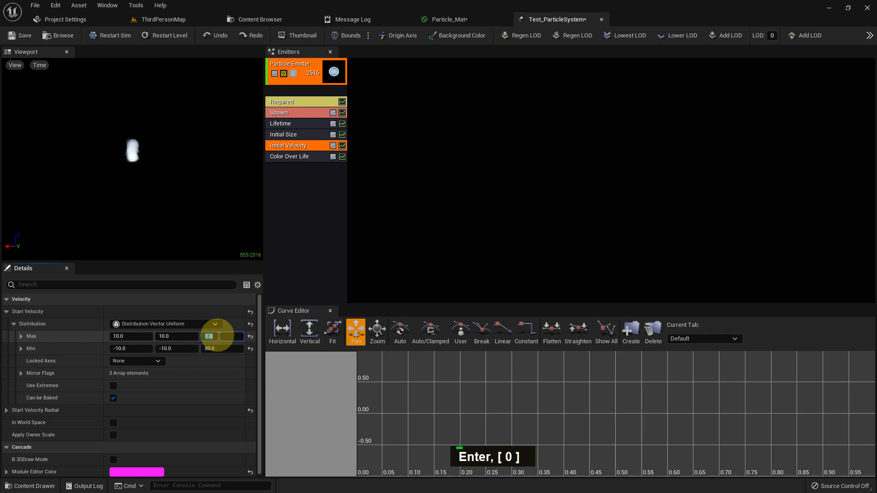
scroll(174, 196, up, 3)
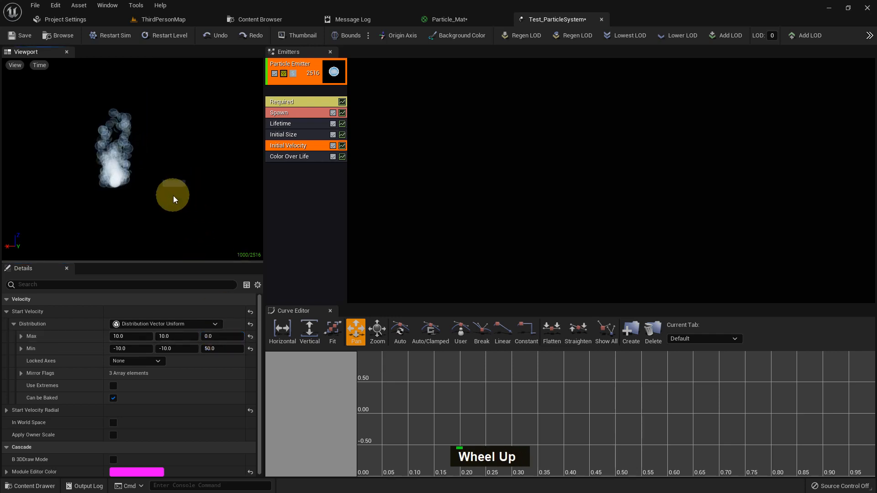
click(67, 20)
click(188, 18)
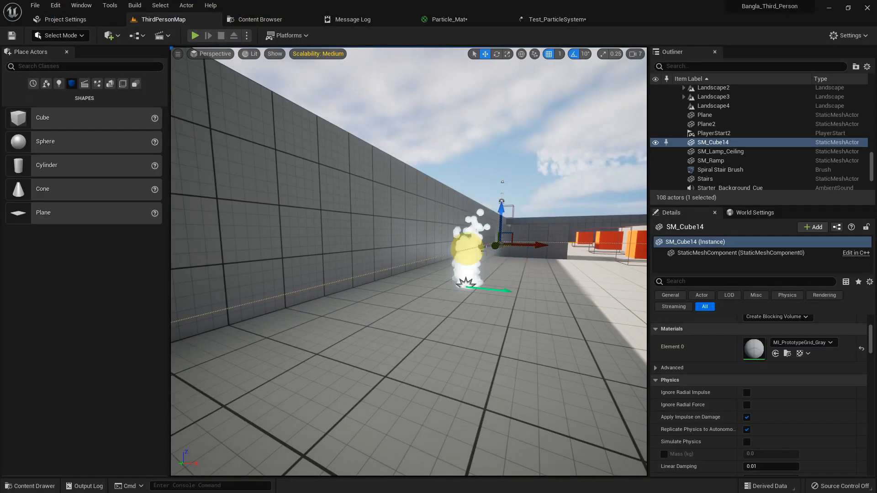
Step: Reset the Max and Min start velocities of the Initial Velocity module to their defaults and check the effect in the level
click(555, 19)
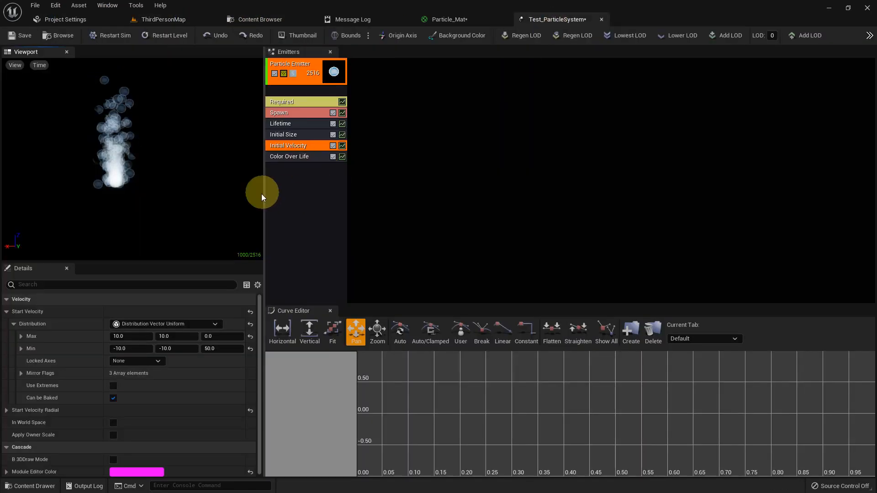
click(130, 336)
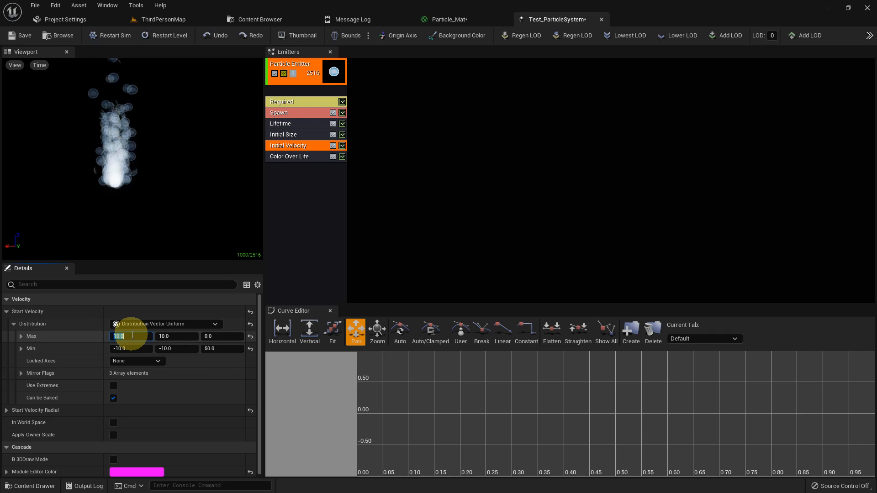
click(250, 337)
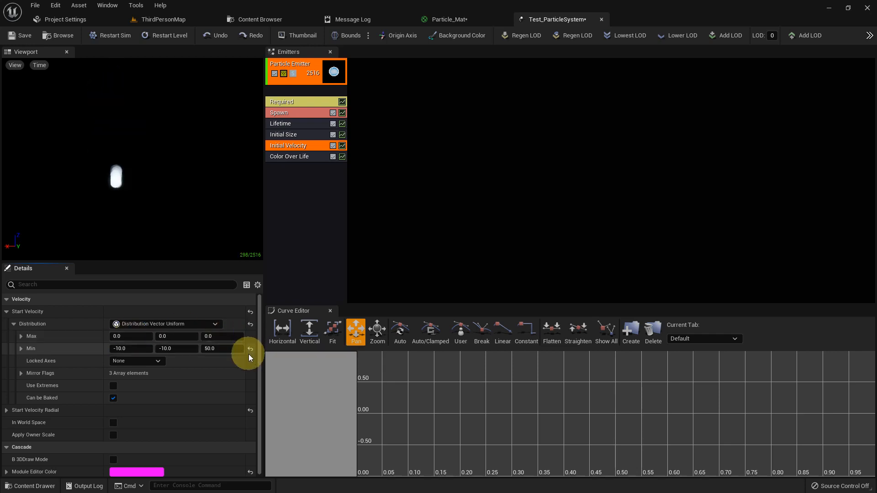
click(251, 349)
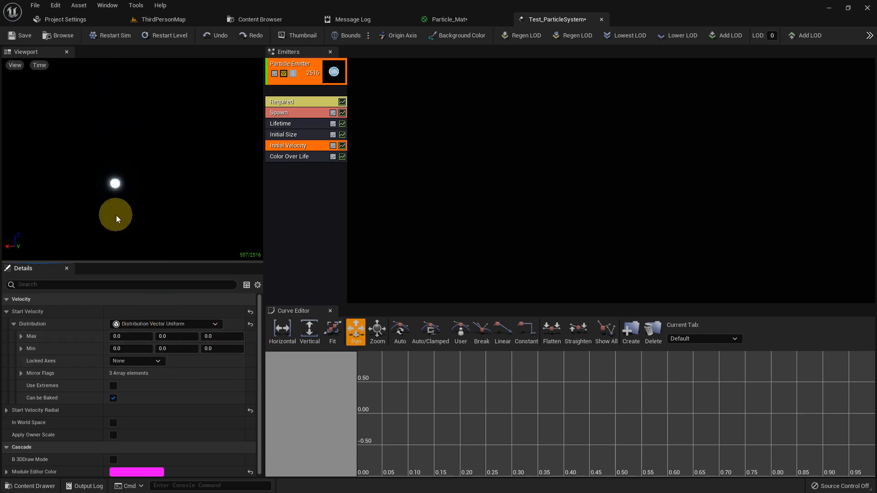
scroll(133, 220, up, 3)
middle_click(133, 222)
scroll(135, 218, up, 1)
scroll(166, 222, down, 1)
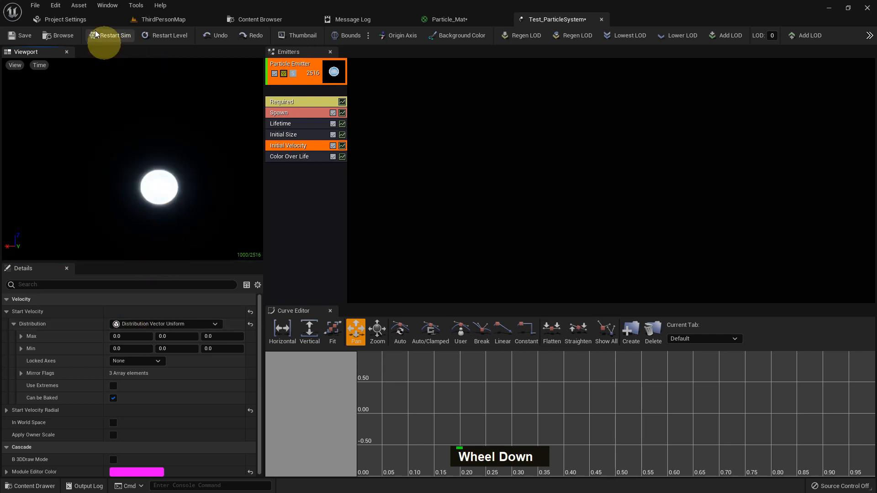
click(78, 20)
click(174, 20)
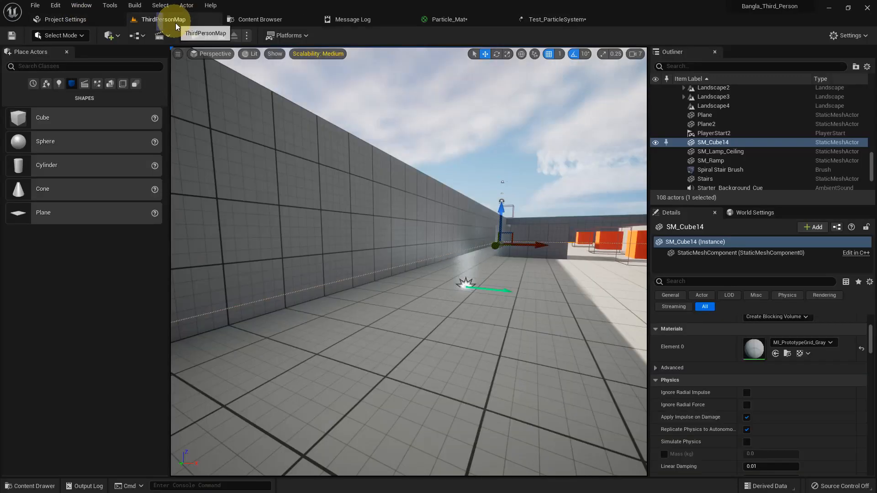
Step: Try a minimum X start velocity of 10 in the Initial Velocity module and inspect the particles' direction in the preview
click(562, 22)
double_click(145, 349)
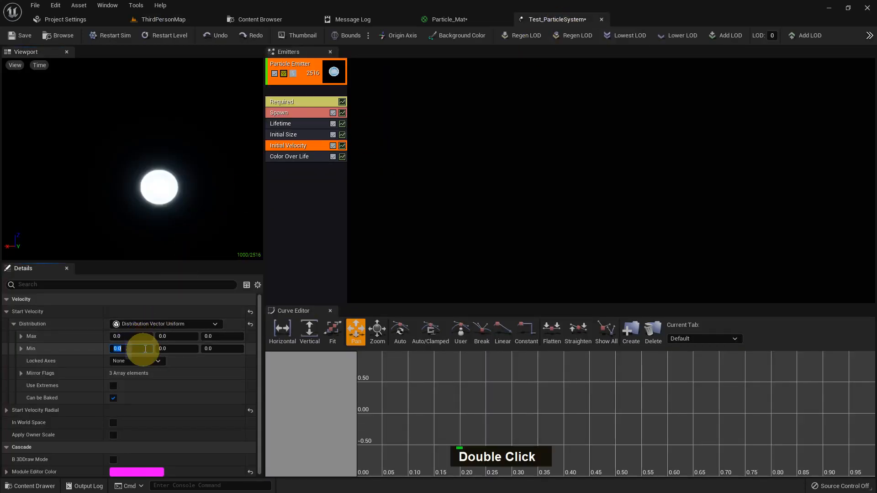
text(10)
key(Return)
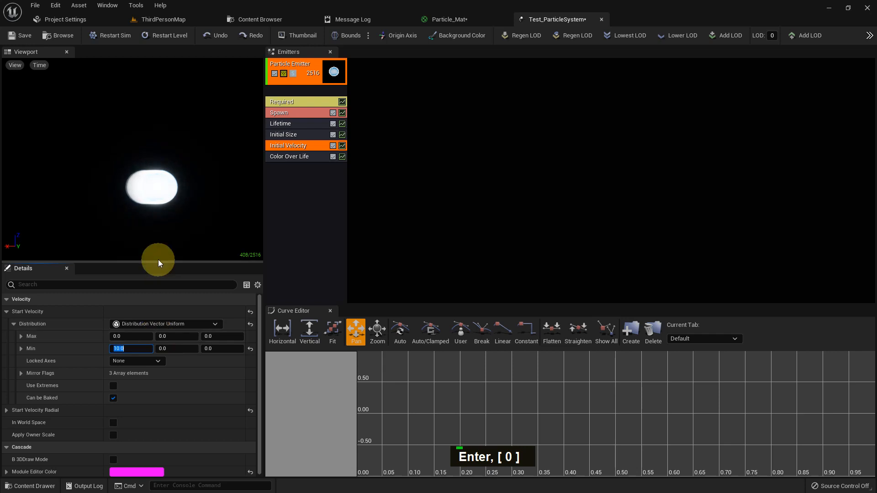
scroll(162, 237, down, 2)
scroll(164, 237, up, 1)
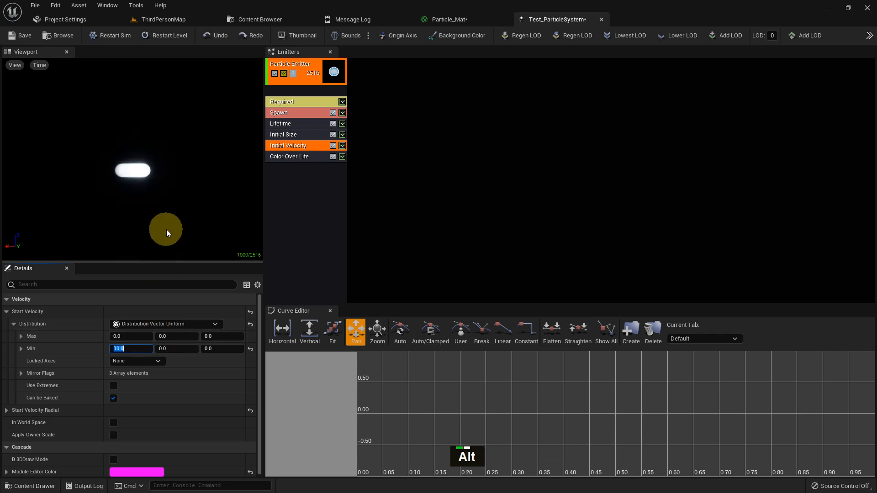
alt+drag(166, 229, 163, 265)
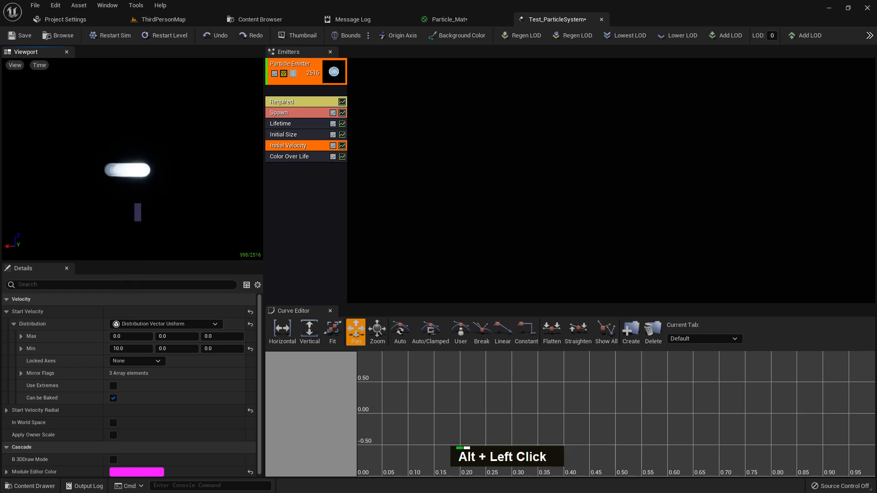
Step: Return the minimum X start velocity to 0 and try a minimum Y start velocity of 10
click(137, 349)
text(0)
key(Return)
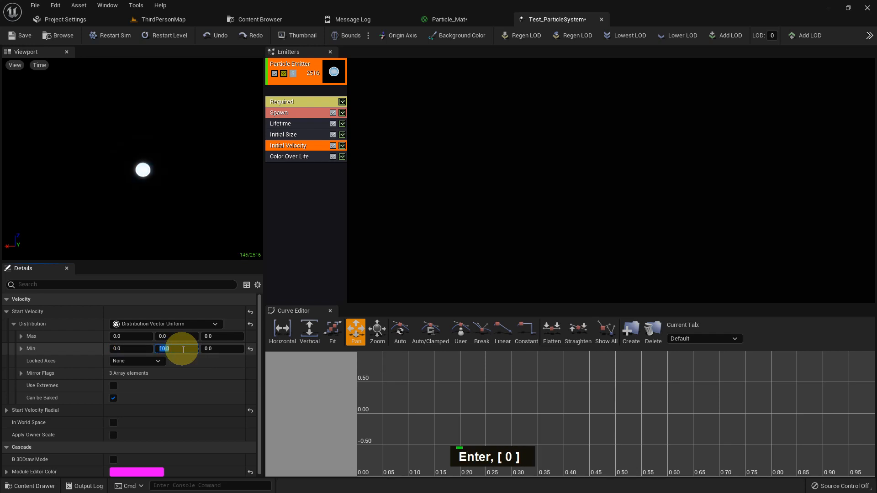
alt+click(194, 250)
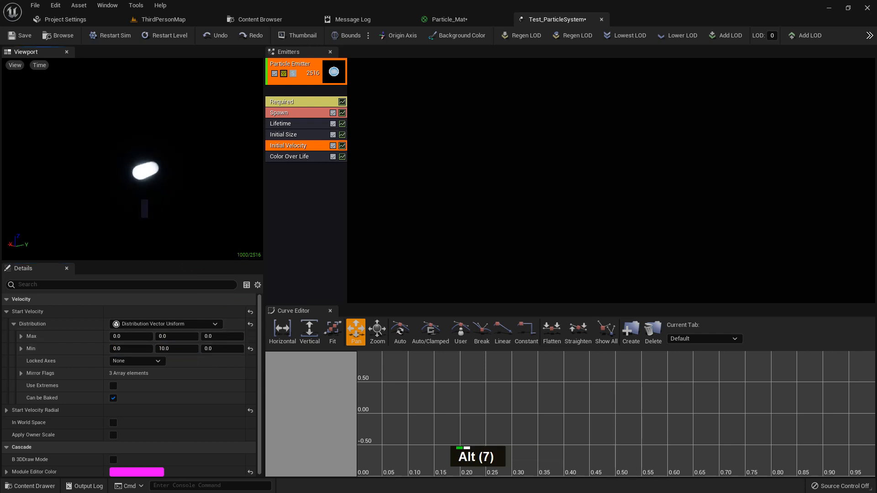
Step: Set the minimum start velocity to 0 in Y and 10 in Z
click(170, 347)
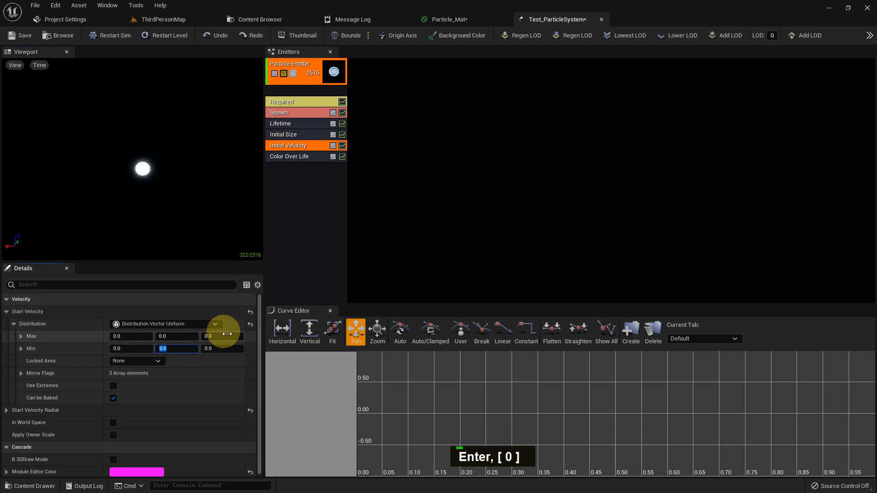
text(10)
key(Return)
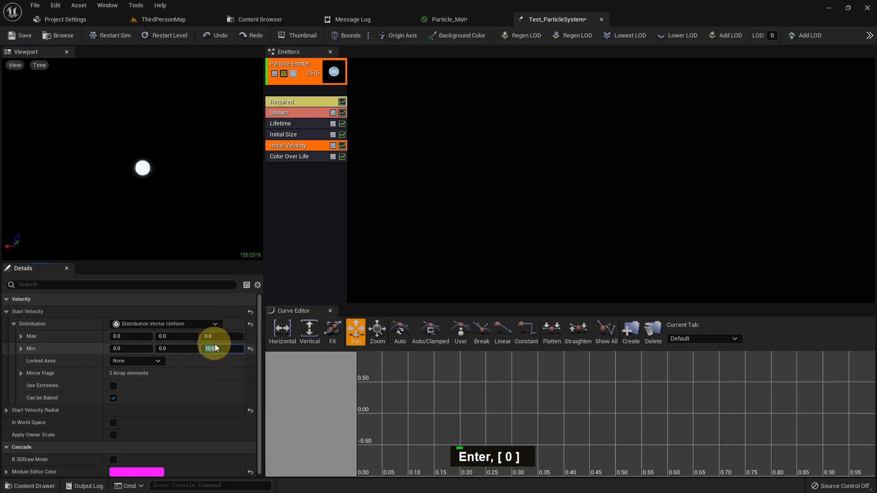
Step: Reset the minimum start velocity to its default, try a maximum X start velocity of 20 and inspect the particles in the preview
alt+click(214, 177)
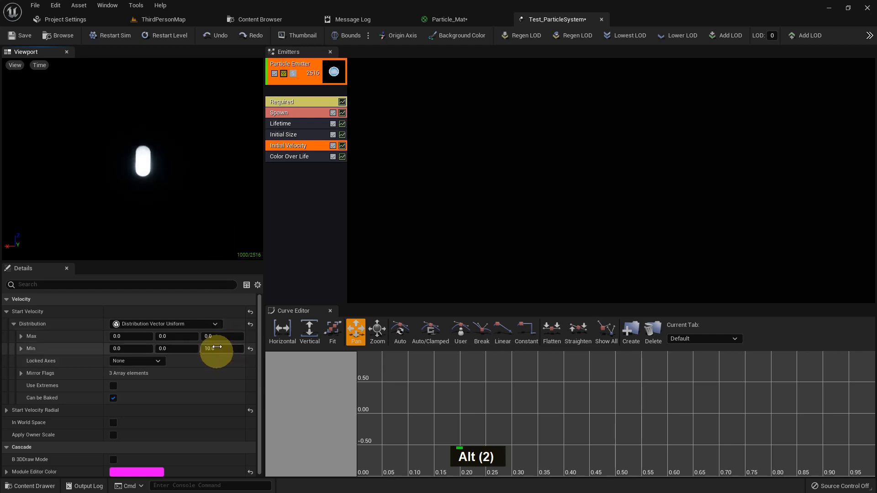
click(249, 349)
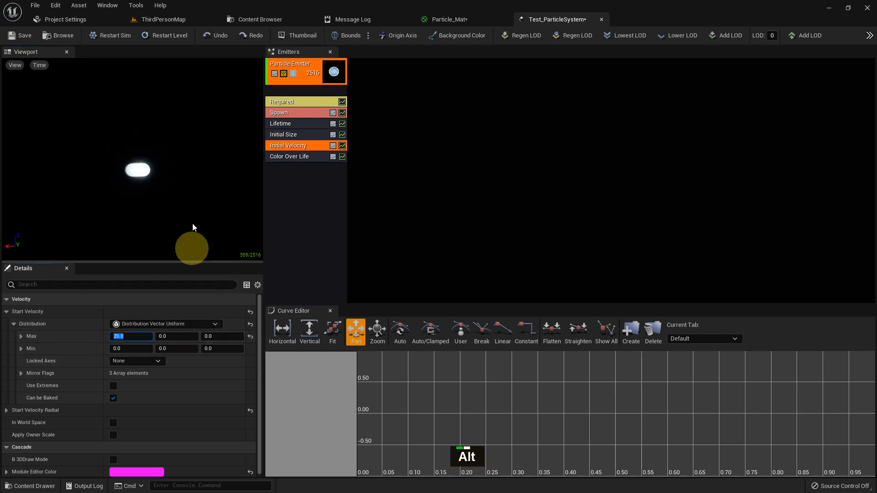
alt+drag(186, 211, 176, 214)
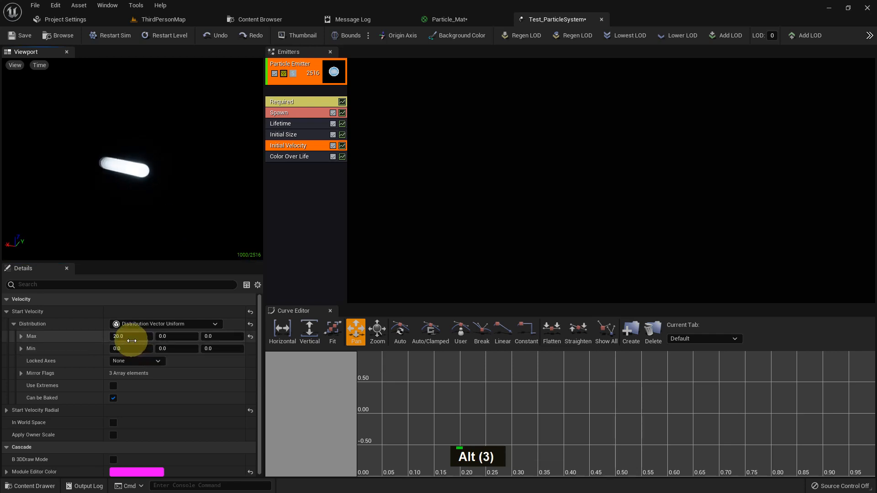
Step: Return the maximum X start velocity to 0 and try a maximum Z start velocity of 20
text(0)
key(Return)
click(217, 337)
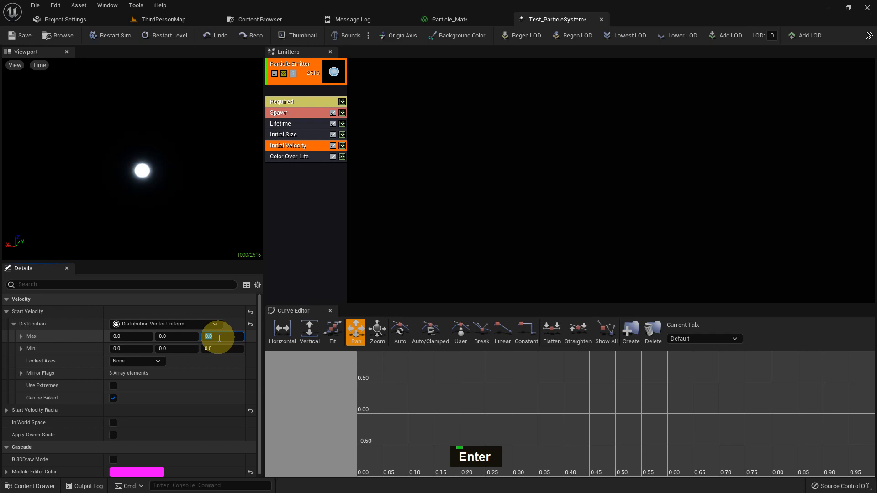
alt+drag(190, 194, 185, 194)
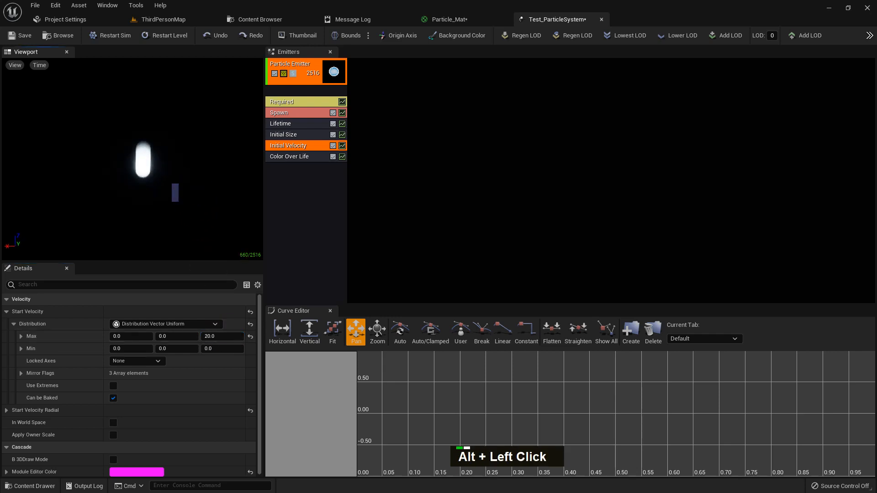
Step: Set the maximum start velocity to 50 in both X and Y
click(130, 337)
text(50)
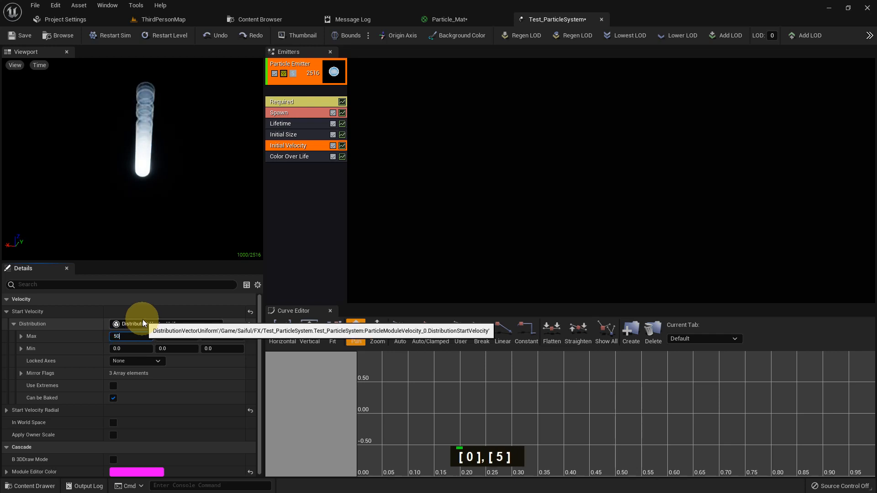
key(Return)
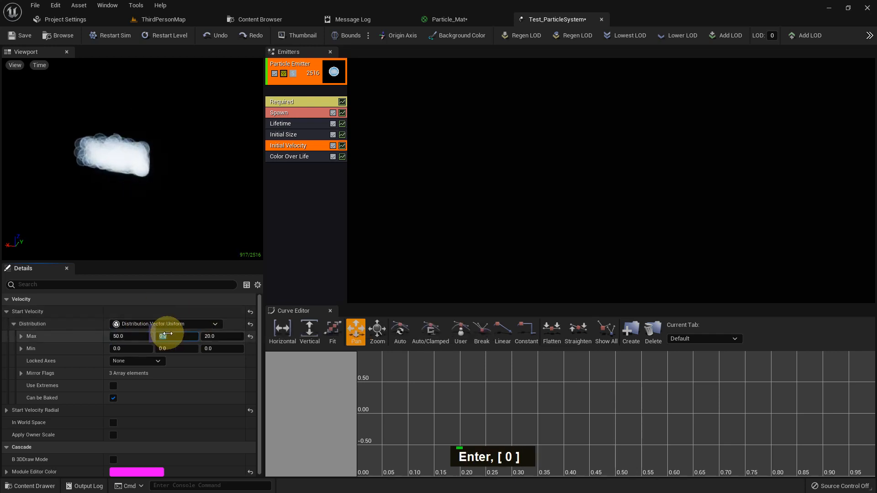
text(50)
key(Return)
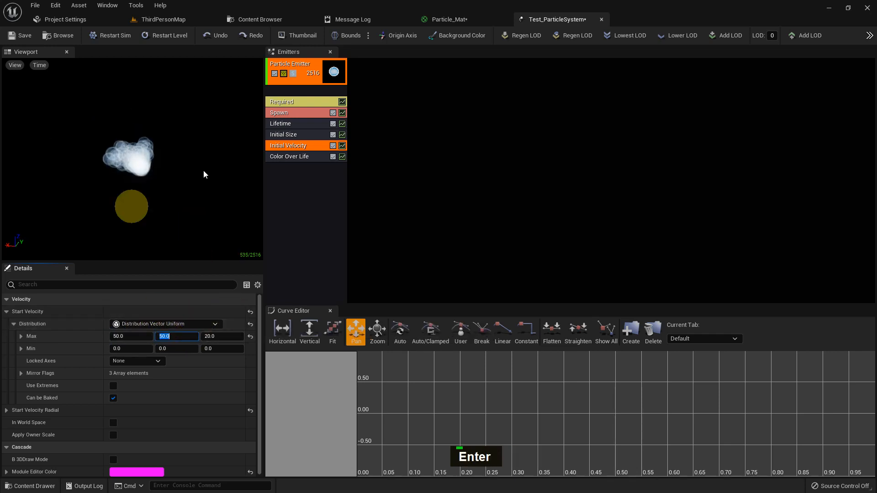
Step: Inspect the particle spread from several angles in the preview and in the ThirdPersonMap level
alt+drag(157, 197, 173, 165)
click(214, 336)
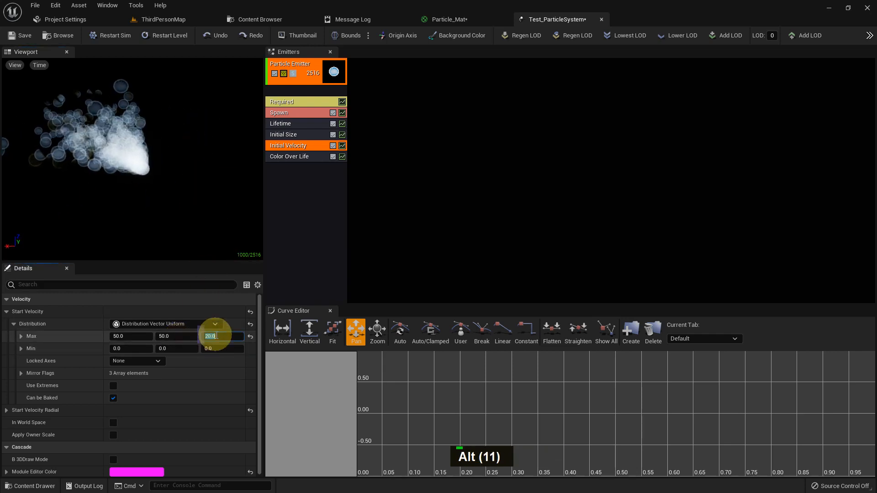
alt+drag(179, 197, 101, 63)
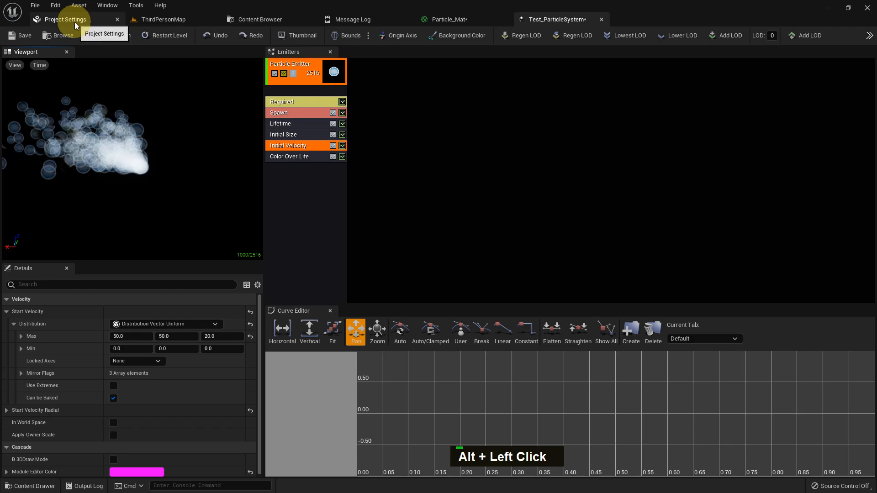
click(159, 20)
alt+drag(539, 203, 442, 301)
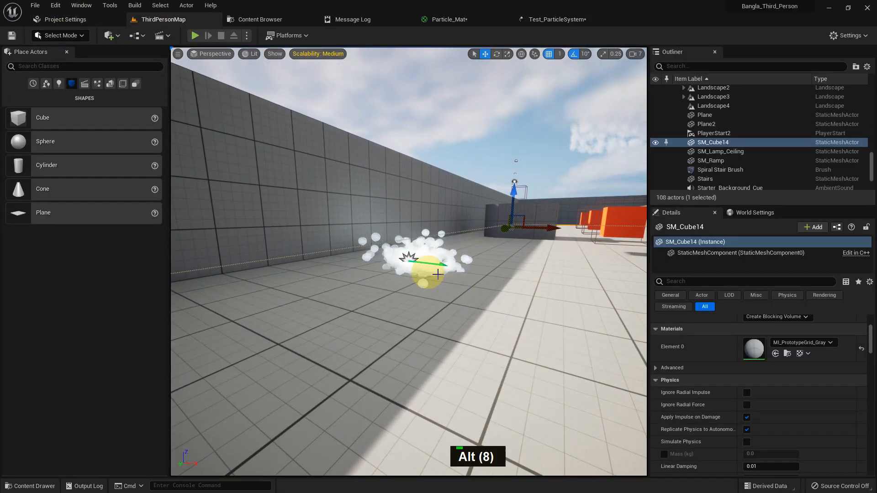
Step: Back in Test_ParticleSystem, set the minimum start velocity to 50 in X, 50 in Y and 20 in Z
click(552, 19)
click(176, 352)
text(50)
key(Return)
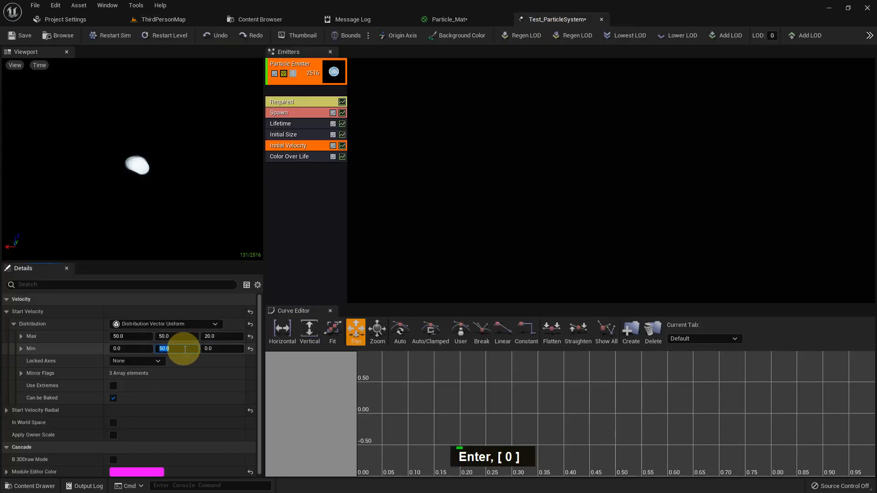
click(131, 350)
text(50)
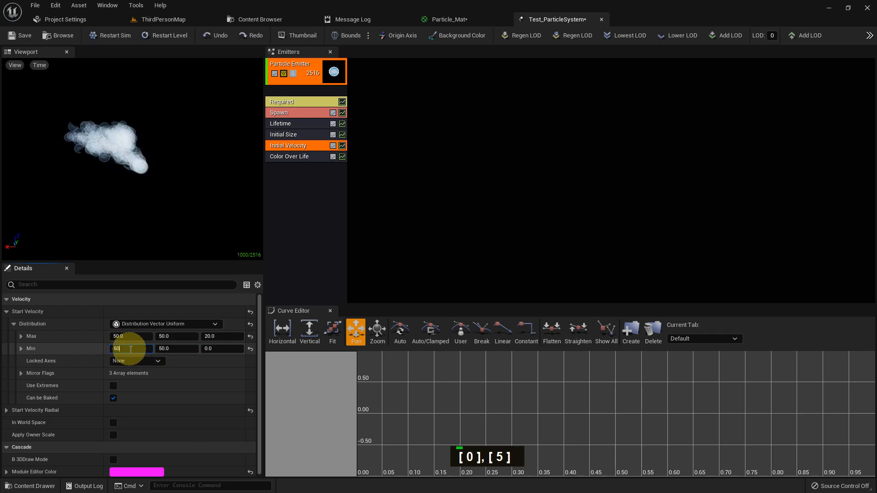
key(Return)
text(20)
key(Return)
mouse_move(177, 203)
alt+mouse_down()
mouse_move(151, 214)
mouse_move(166, 205)
mouse_move(114, 115)
alt+mouse_up()
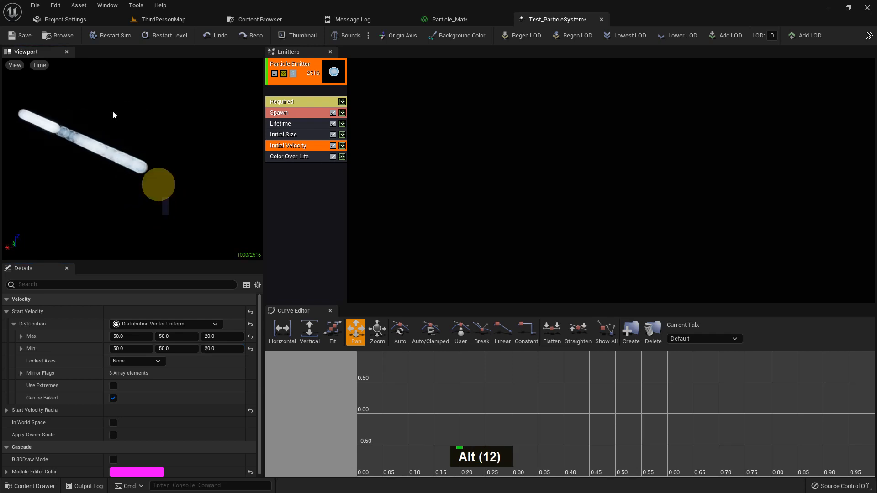
Step: Check the direction and shape of the particle stream from different sides in the ThirdPersonMap level
click(166, 23)
alt+drag(505, 263, 361, 269)
scroll(479, 253, up, 1)
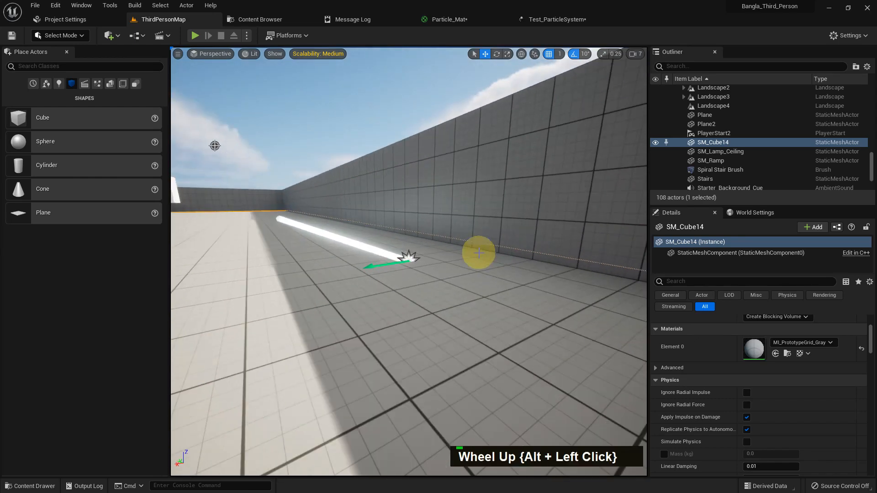
alt+drag(479, 253, 303, 111)
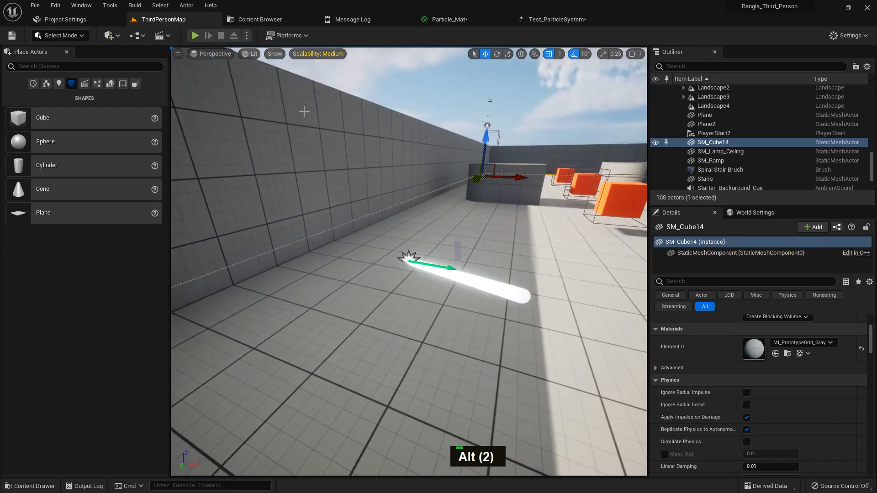
Step: Return to Test_ParticleSystem and set the maximum start velocity to 100 in both X and Y
click(547, 21)
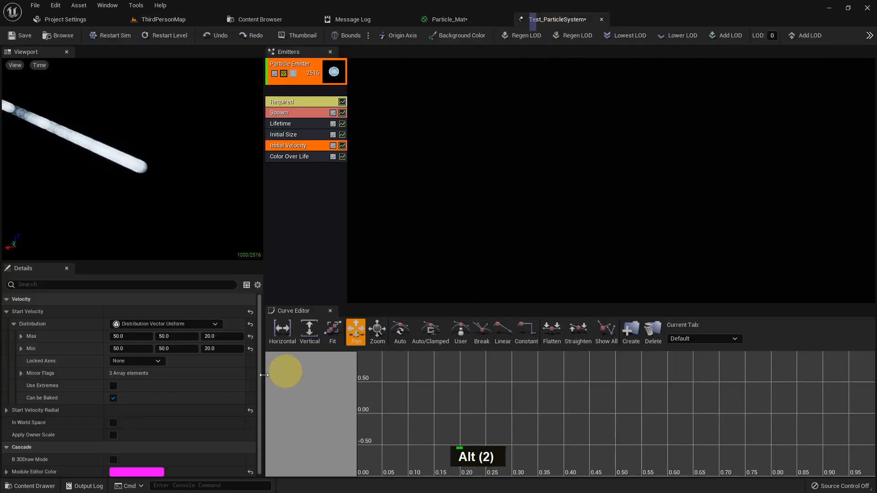
click(126, 336)
text(100)
key(Return)
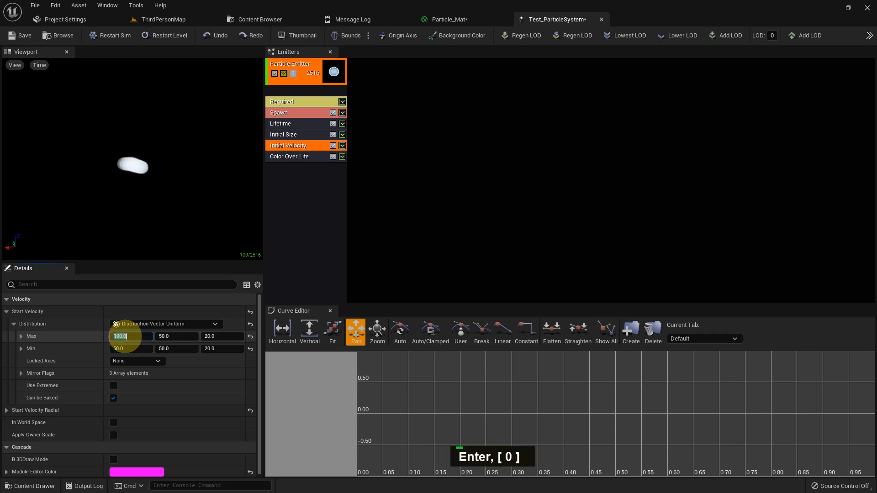
text(100)
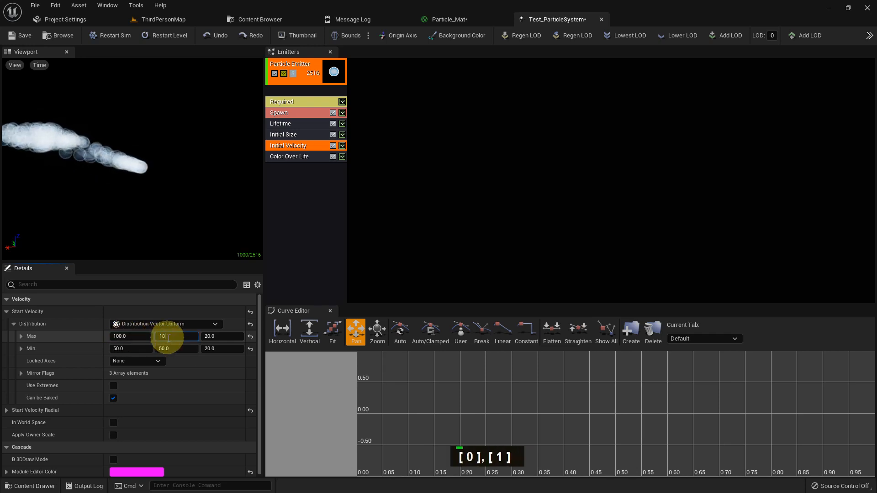
key(Return)
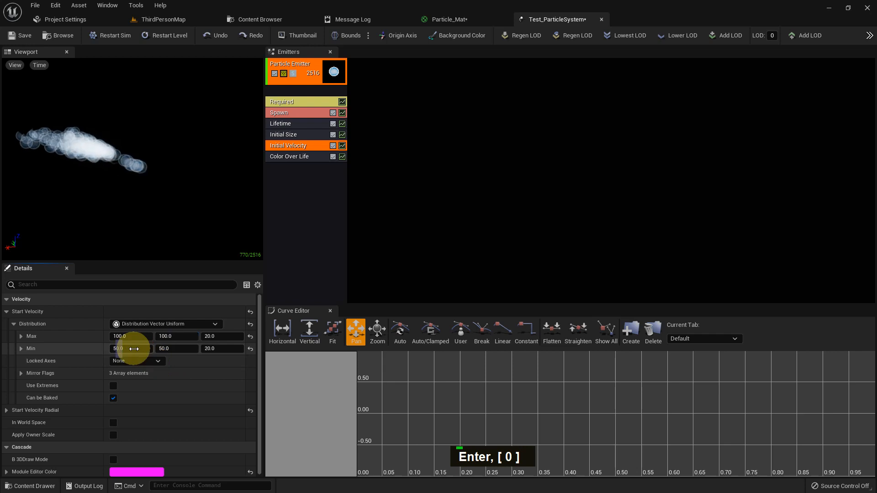
Step: Set the minimum start velocity to 20 in both X and Y
text(20)
key(Return)
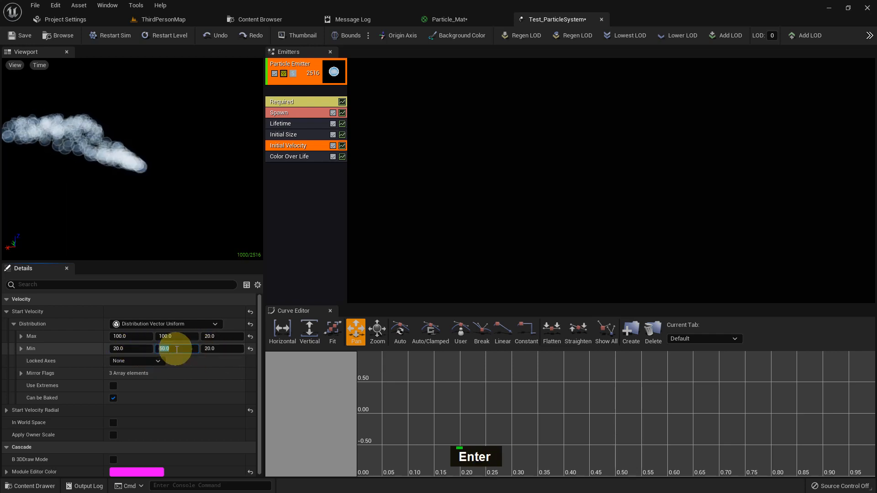
alt+click(168, 216)
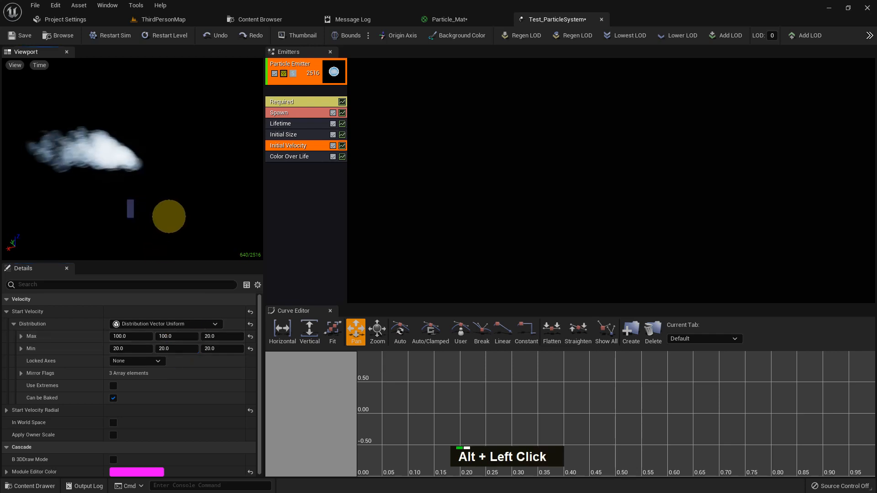
Step: Set the maximum Z start velocity to 100 and save the particle system
text(100)
key(Return)
alt+scroll(184, 210, down, 2)
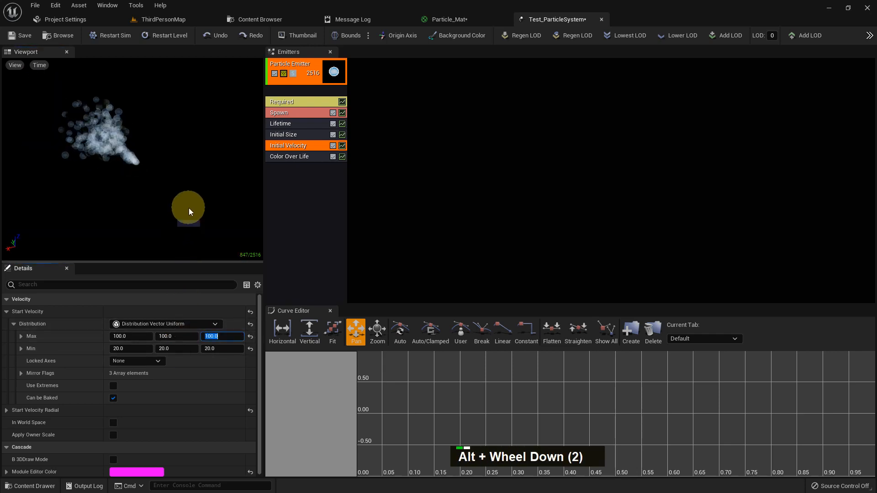
alt+click(188, 208)
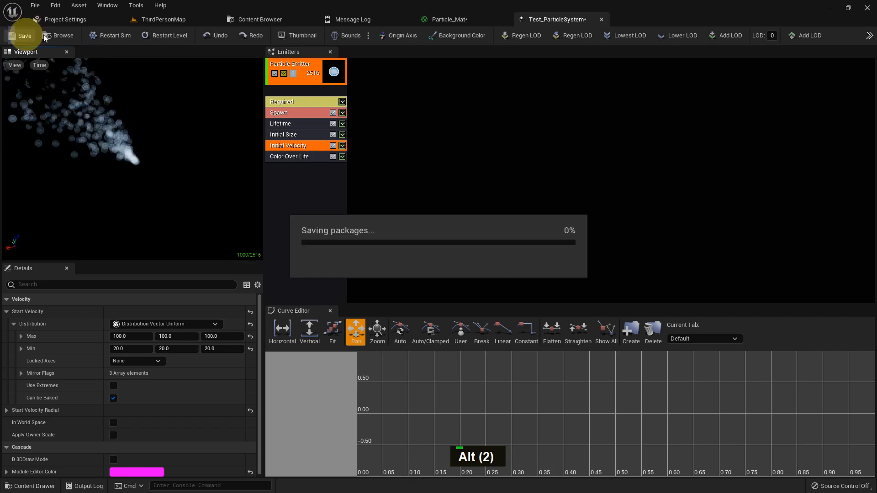
Step: Play-test the ThirdPersonMap level, moving the character around the particle effect to view it, and stop the simulation
click(175, 21)
alt+scroll(504, 271, down, 1)
alt+drag(505, 272, 538, 327)
key(alt+p)
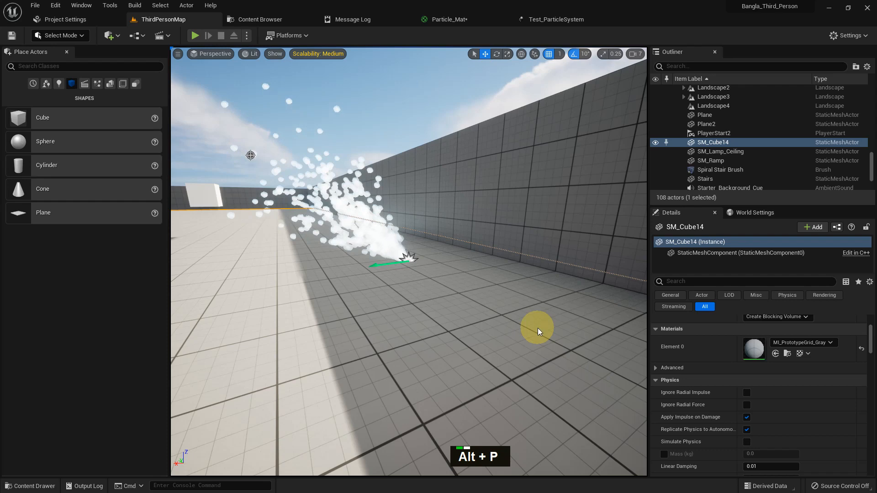
key(w)
key(d)
key(d)
key(d)
key(d)
key(d)
key(d)
key(d)
key(d)
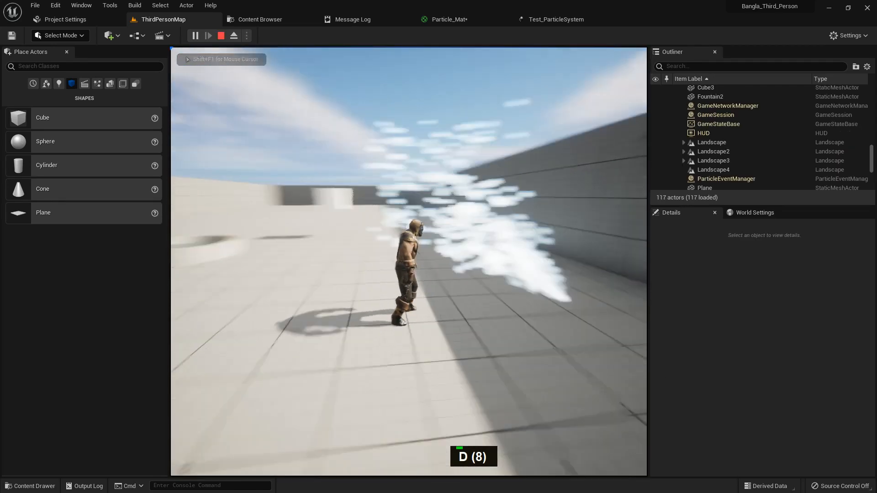
key(a)
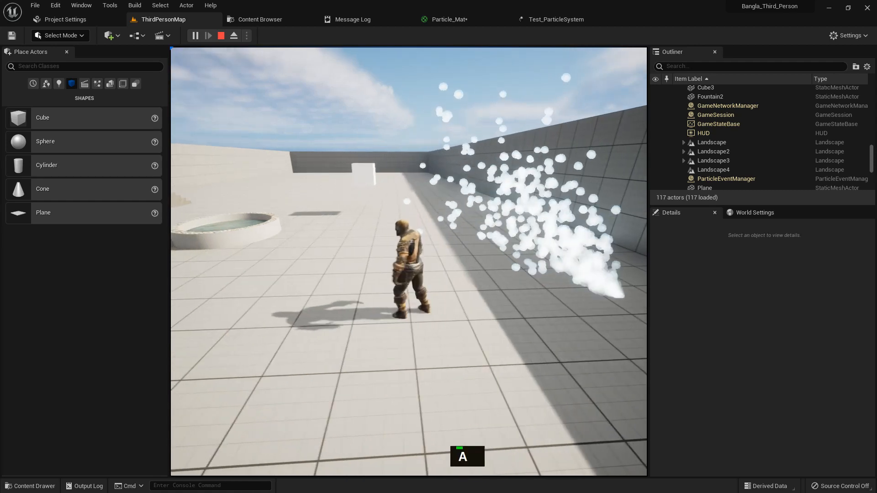
key(Escape)
Step: Review the Particle_Mat graph and the Initial Velocity, Required and Lifetime module settings of the particle system
click(448, 18)
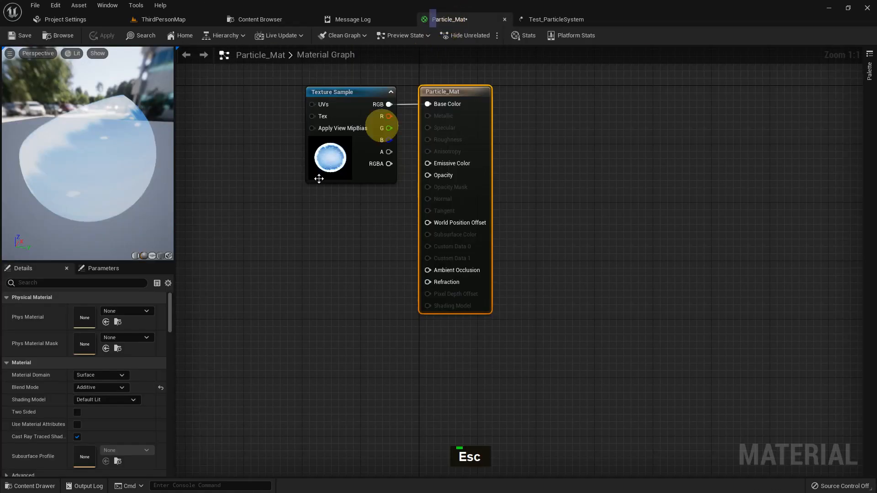
click(549, 22)
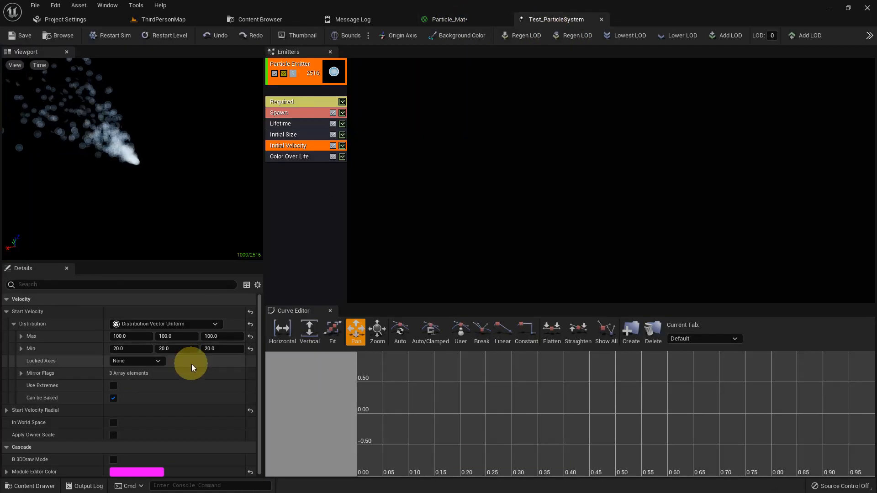
scroll(172, 357, down, 2)
scroll(114, 354, up, 1)
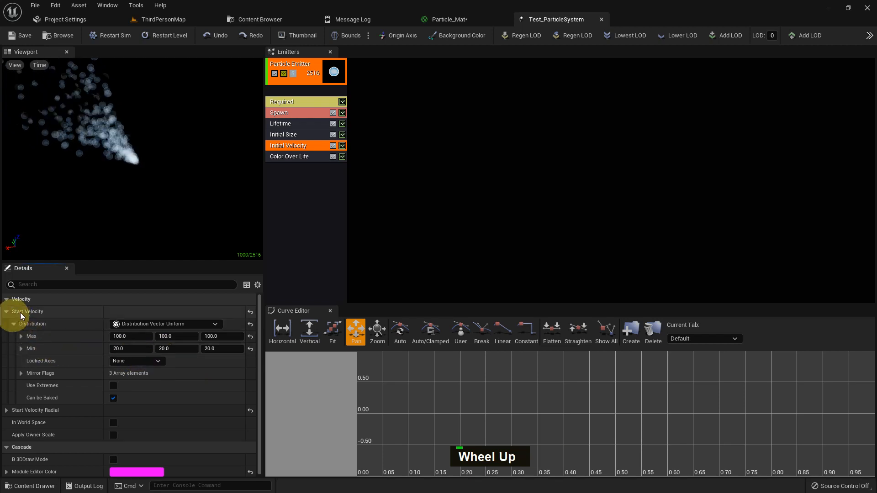
click(299, 102)
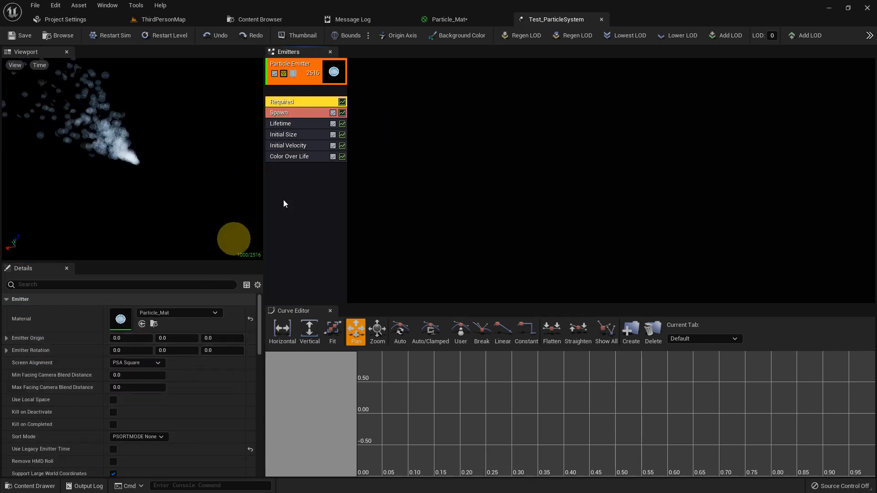
click(294, 125)
Step: Try out orange, green and pink as the Color Over Life module's editor color, then discard the change
click(294, 158)
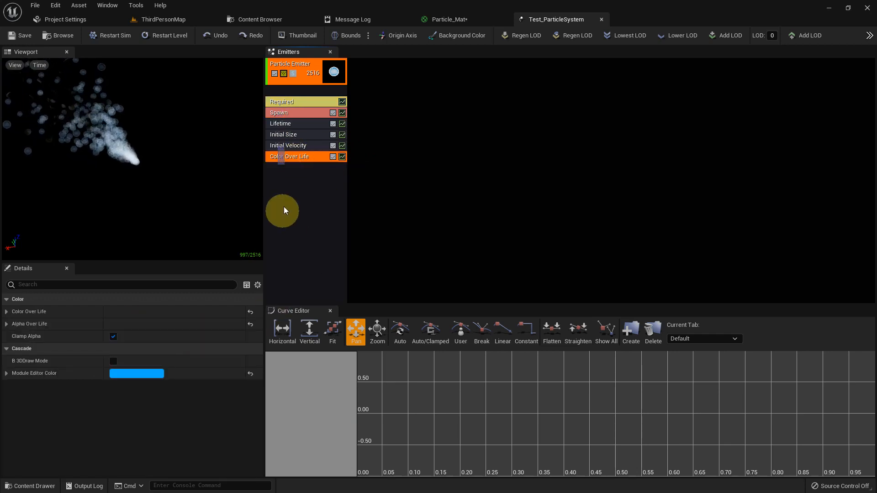
click(153, 372)
click(237, 332)
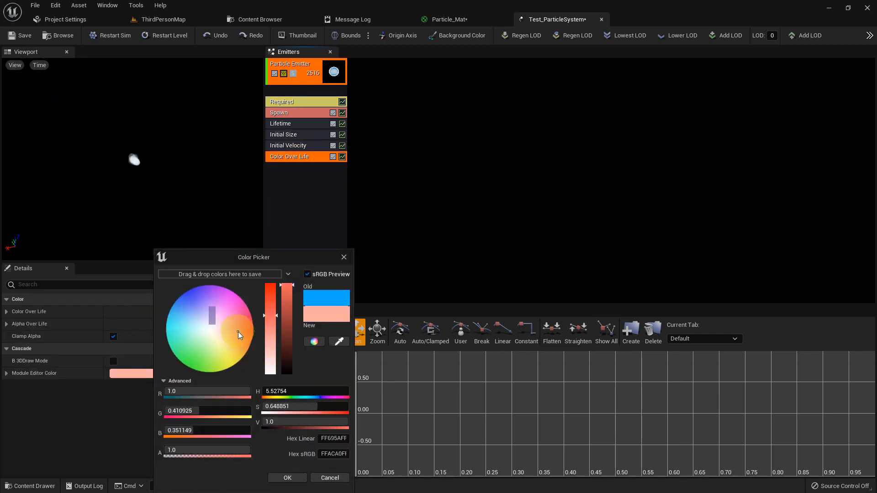
drag(238, 332, 194, 352)
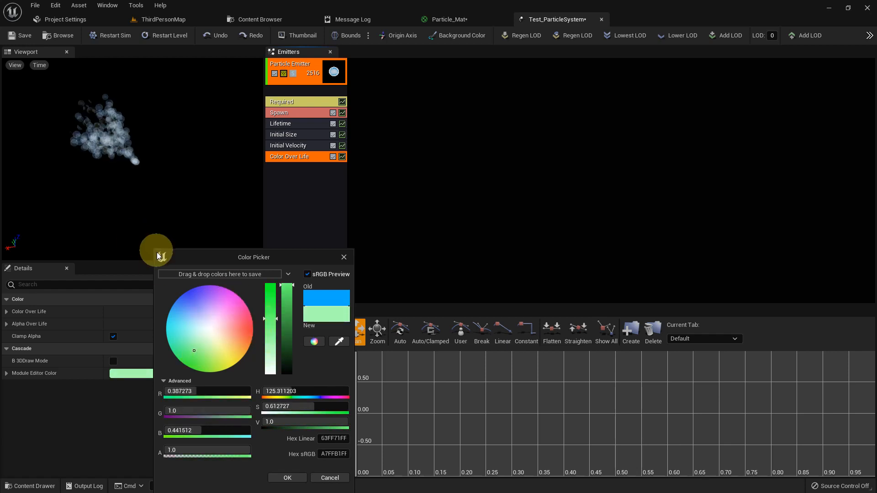
drag(209, 315, 245, 318)
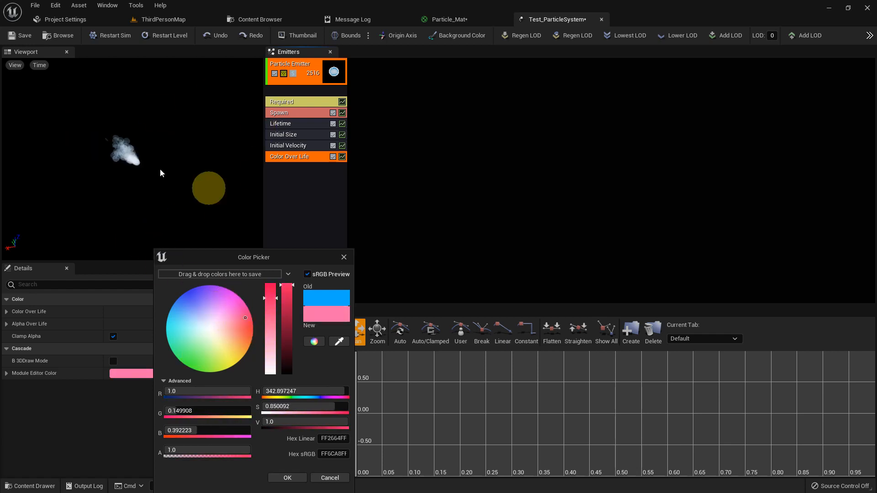
click(318, 478)
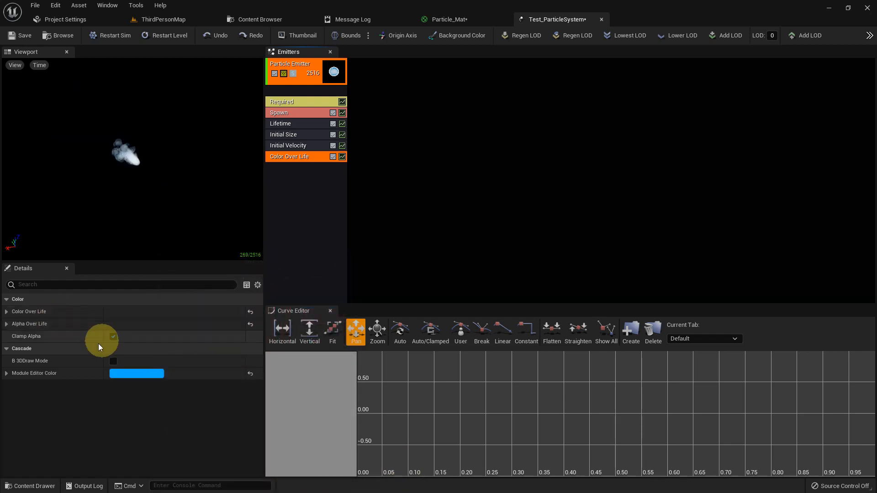
Step: Expand the module's Color Over Life distribution to view its constant curve settings
click(7, 311)
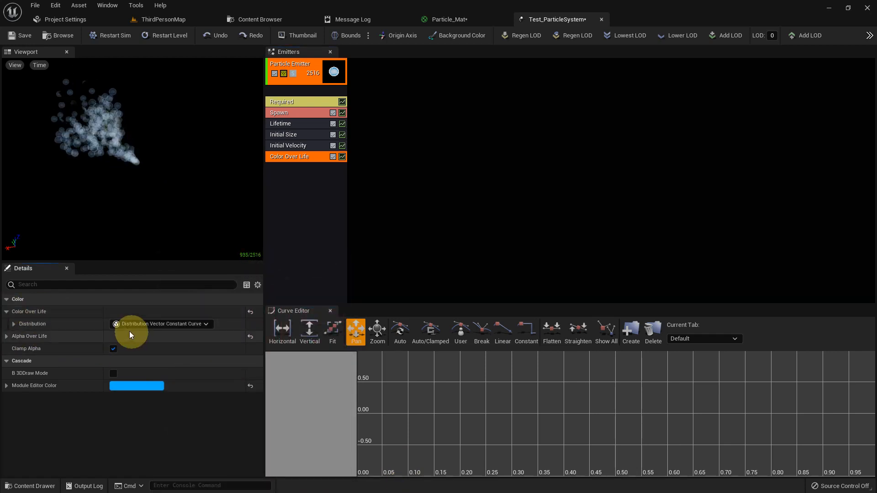
click(14, 324)
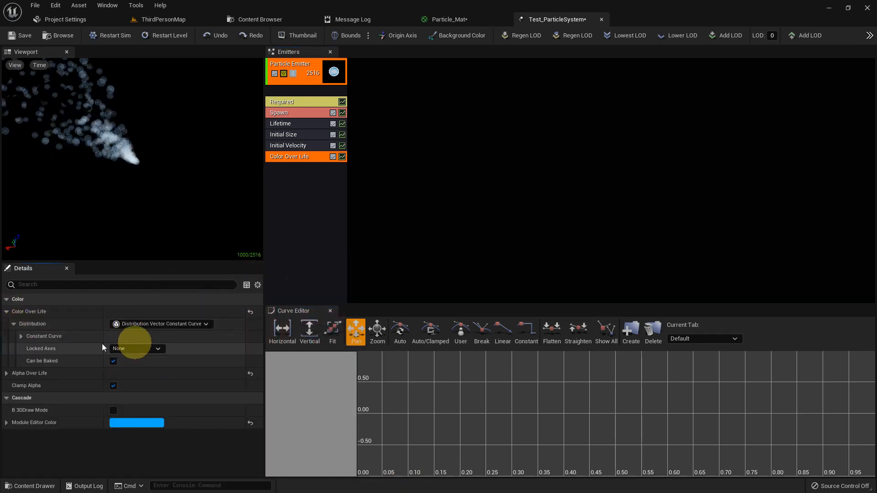
click(21, 336)
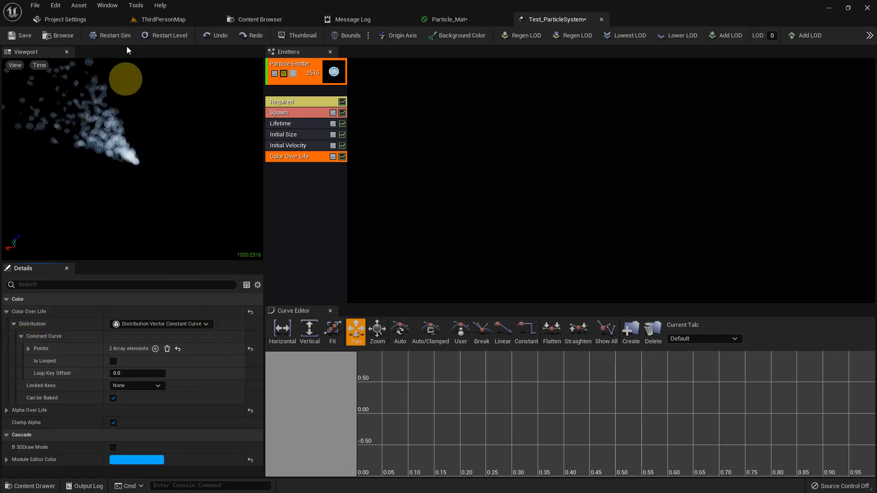
Step: Go back to ThirdPersonMap and open P_Ambient_Dust from the StarterContent Particles folder for viewing
click(158, 19)
middle_click(266, 215)
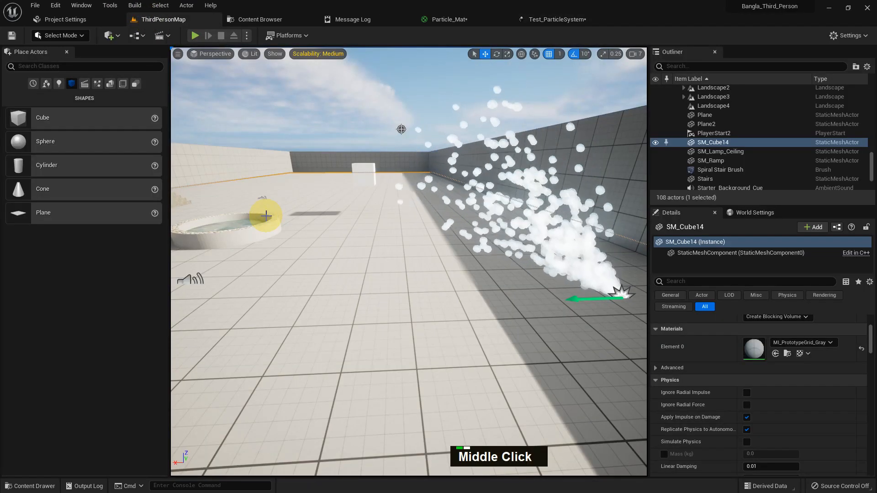
key(ctrl+space)
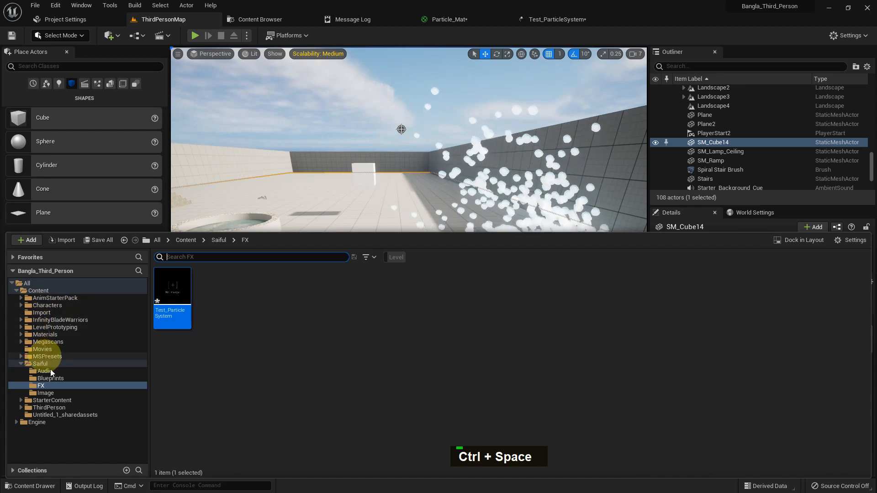
click(46, 400)
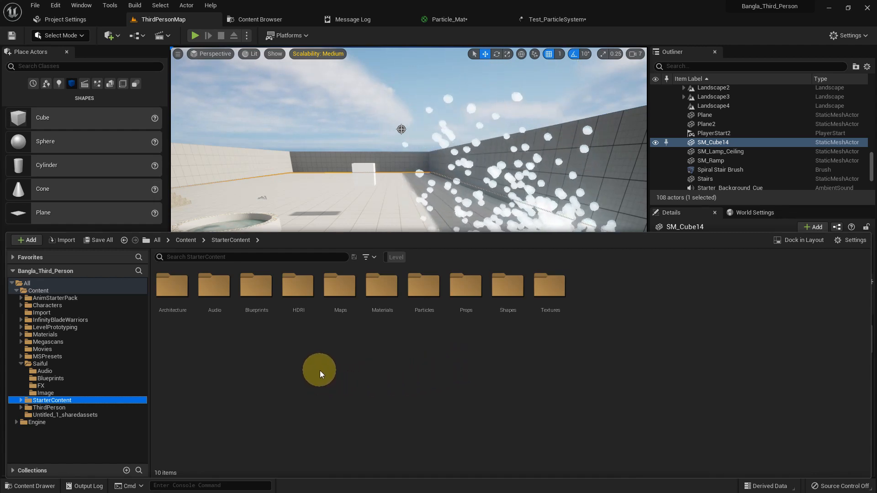
double_click(427, 310)
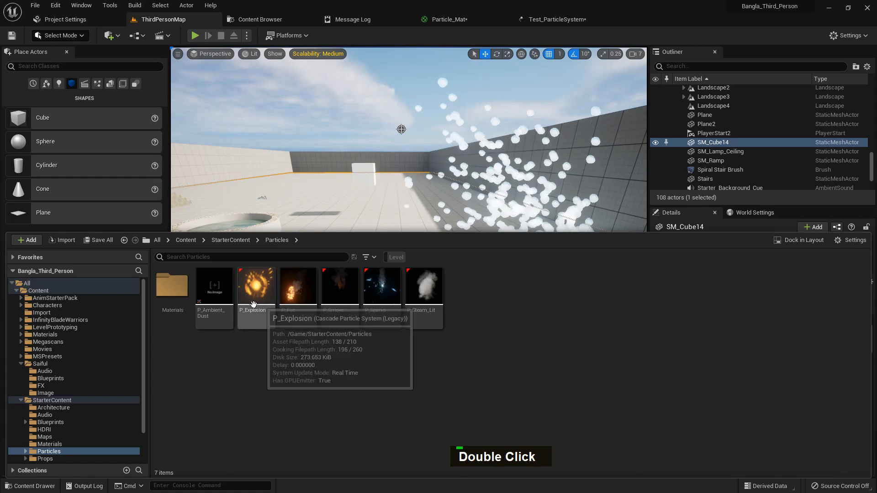
double_click(220, 302)
scroll(180, 203, up, 1)
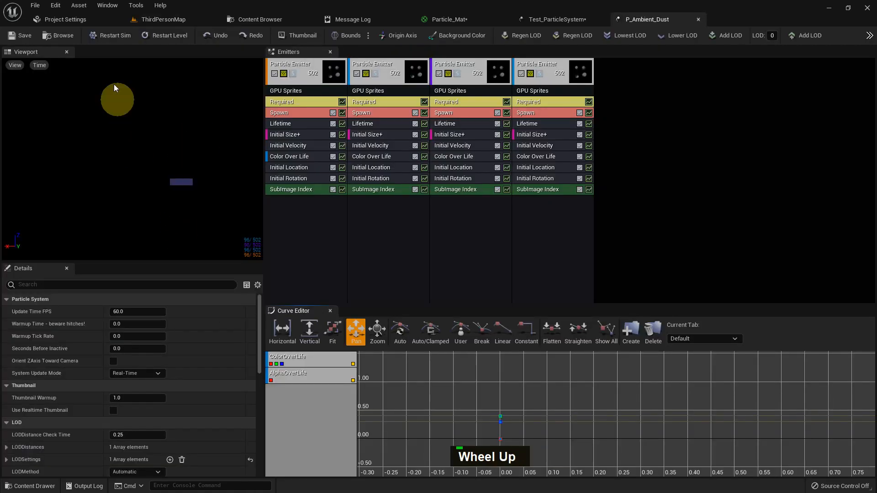
Step: Open the P_Explosion particle system and examine the Required modules of its Shockwave, FireBall and Sparks emitters
click(55, 36)
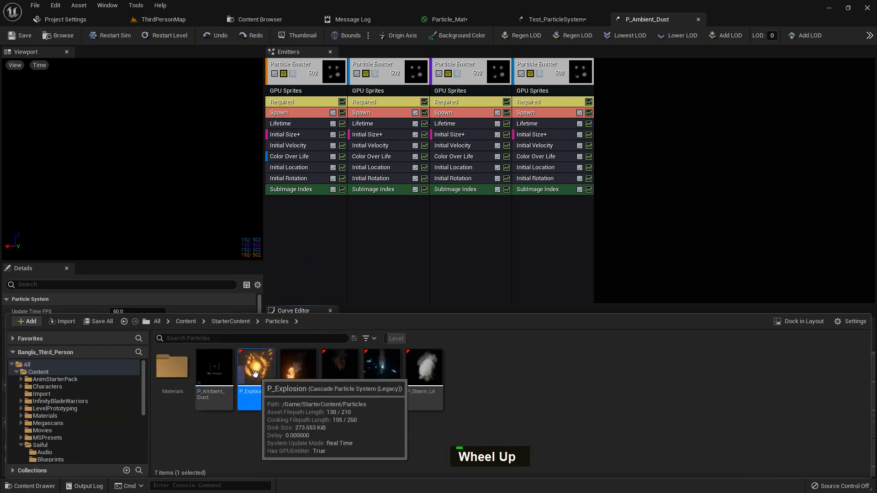
double_click(254, 366)
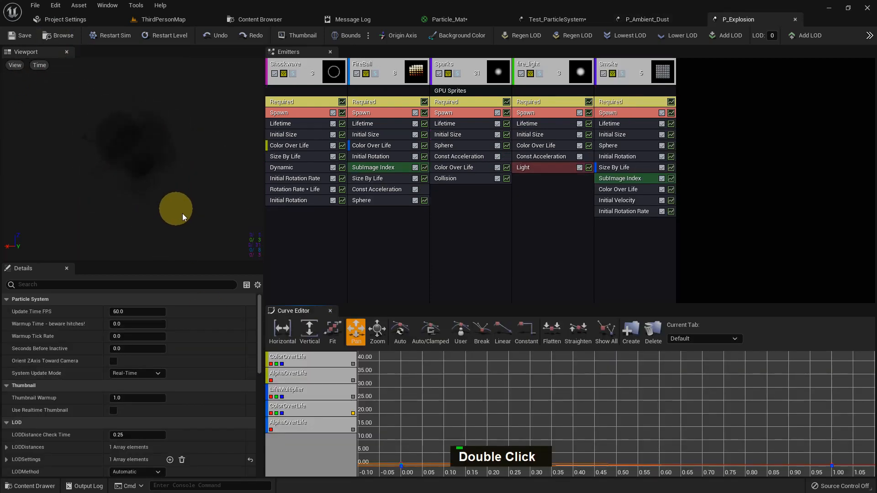
click(301, 105)
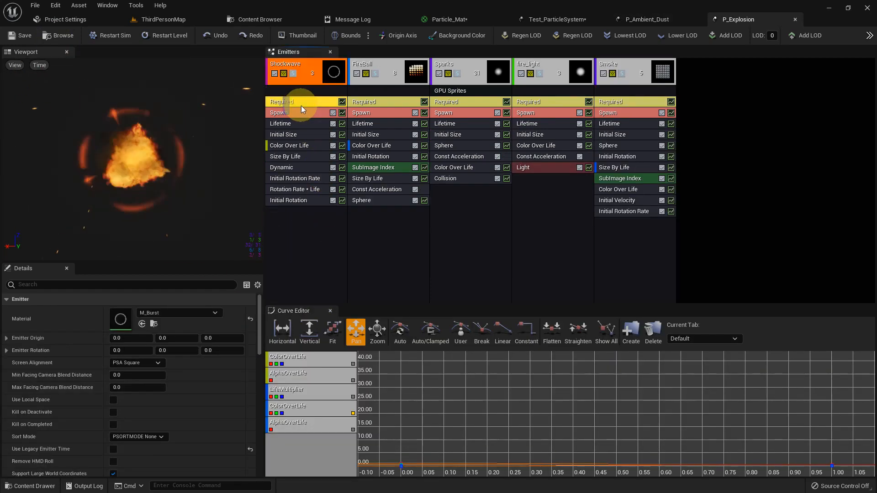
scroll(132, 318, up, 1)
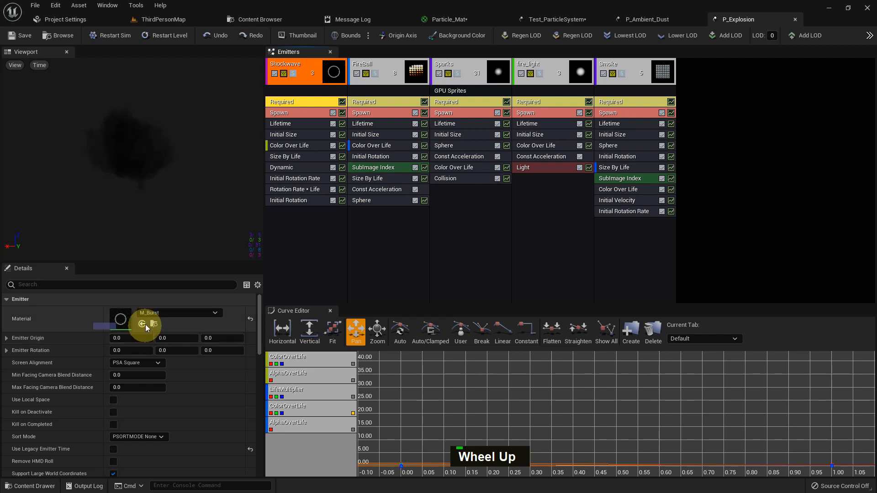
click(383, 102)
click(451, 103)
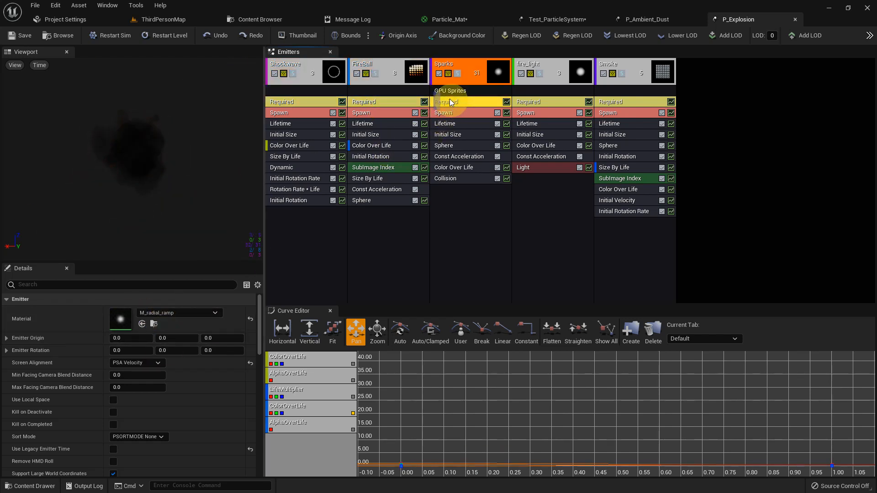
Step: Solo the fire_light emitter, collapse the Shockwave emitter and show the FireBall emitter's Required settings
click(539, 73)
click(620, 98)
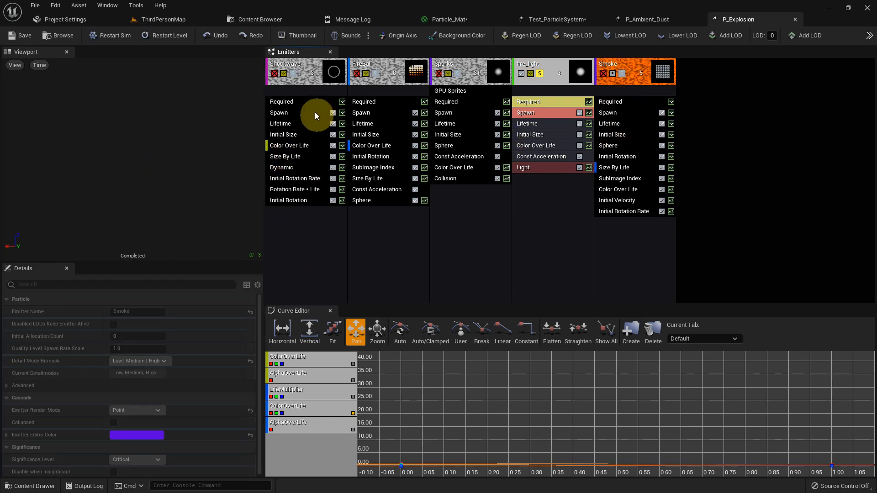
double_click(300, 78)
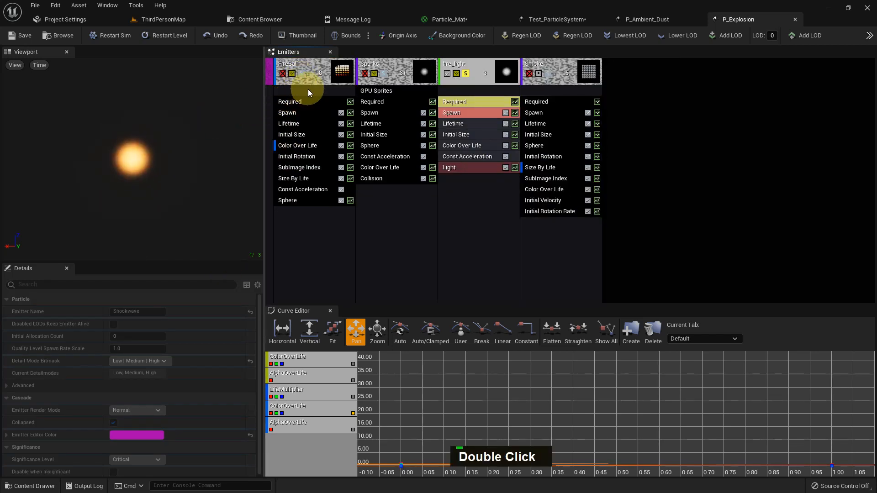
double_click(302, 105)
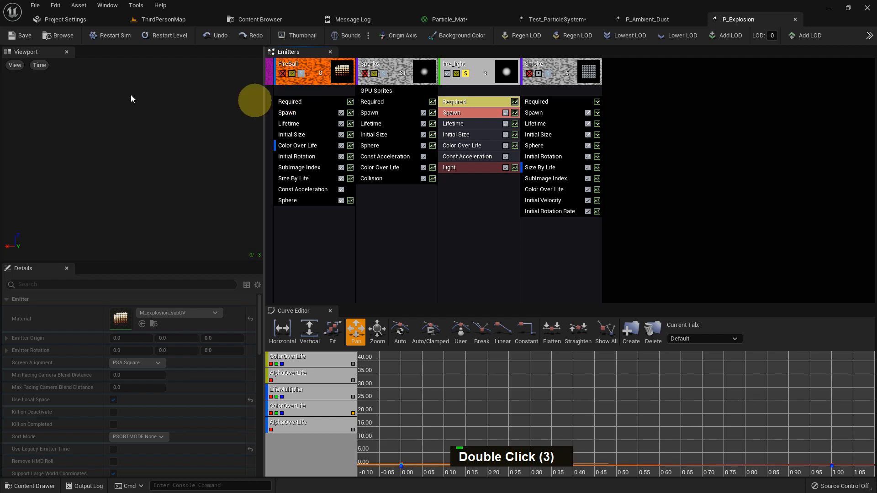
Step: Open the P_Fire particle system and view the Required settings of its first Flames emitter
click(57, 37)
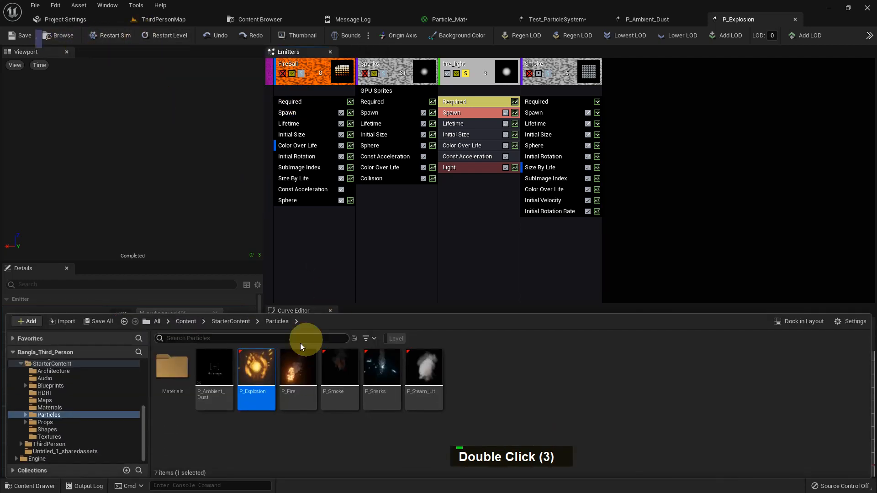
double_click(299, 388)
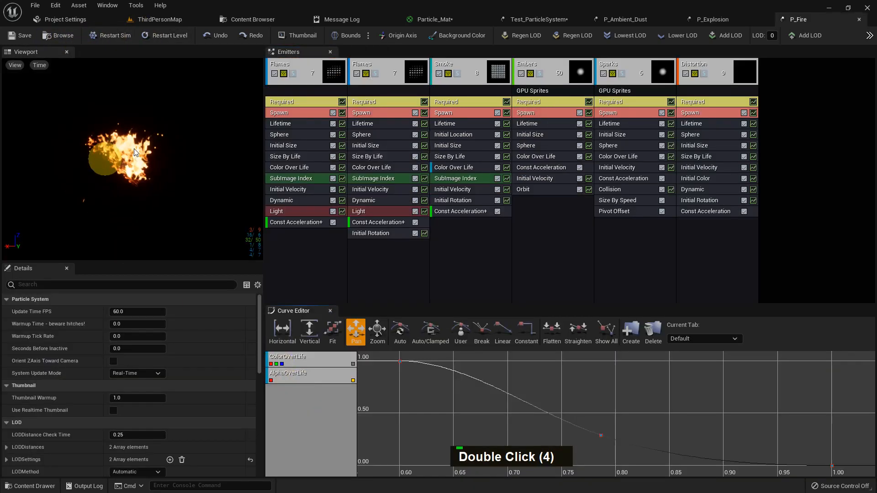
click(286, 102)
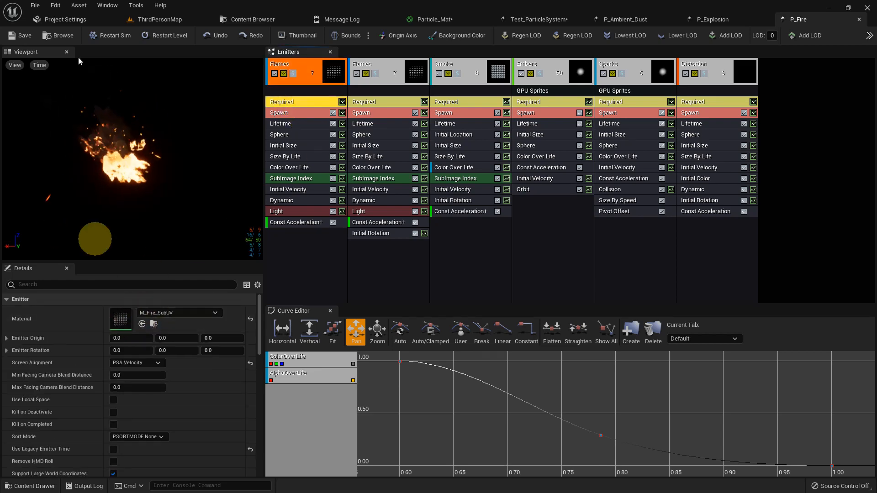
Step: Open the P_Steam_Lit and P_Sparks particle systems from the StarterContent Particles folder to preview their effects
click(153, 19)
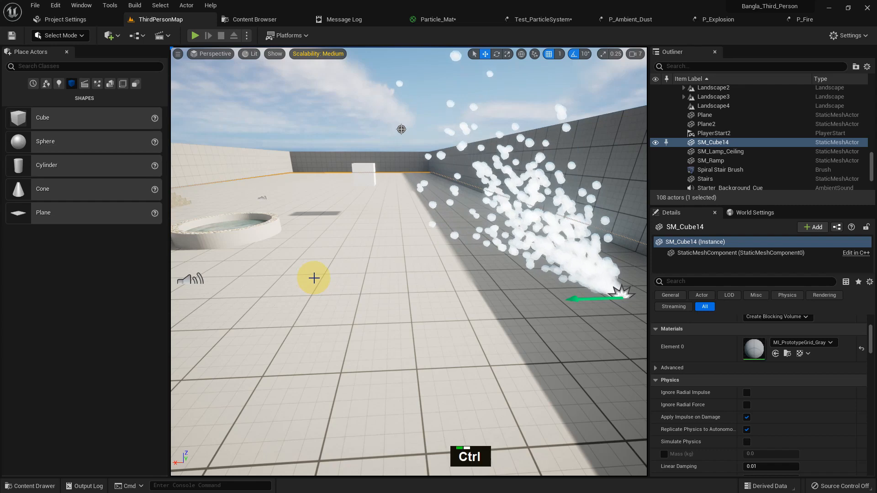
key(ctrl+space)
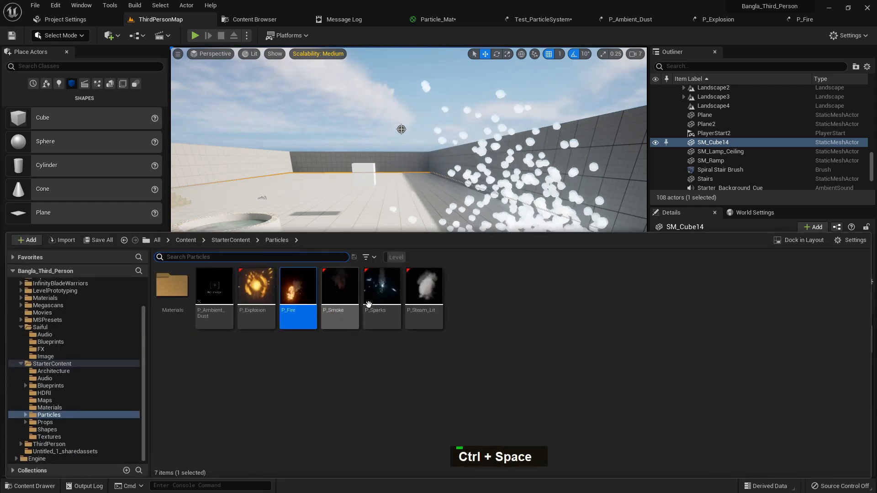
double_click(424, 292)
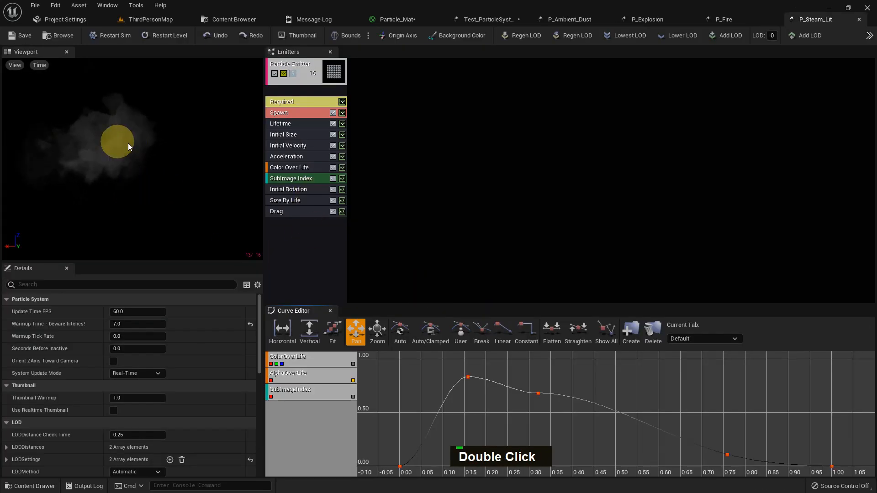
click(58, 35)
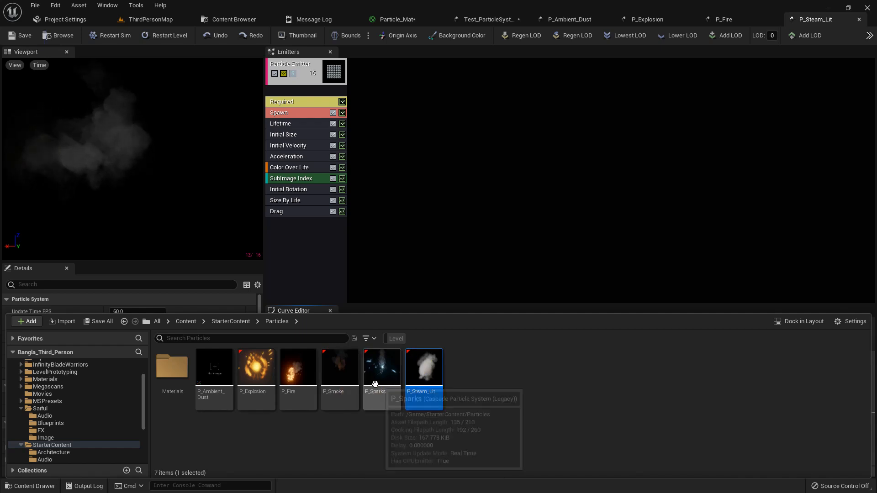
double_click(374, 370)
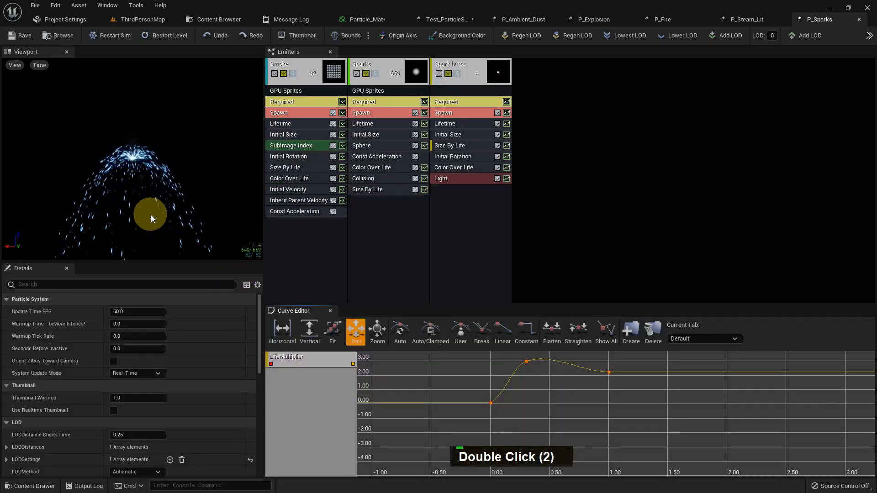
Step: Return to the ThirdPersonMap level, bring up the StarterContent Particles folder briefly and dismiss it
click(64, 19)
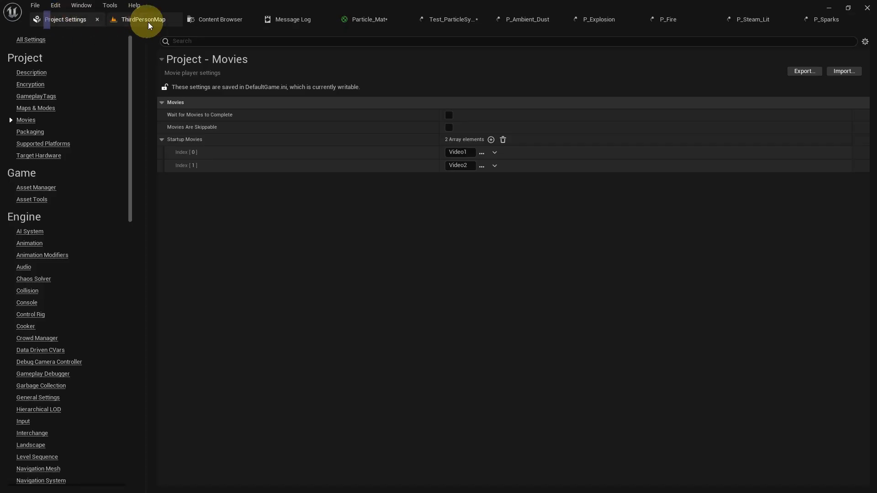
double_click(147, 21)
middle_click(238, 328)
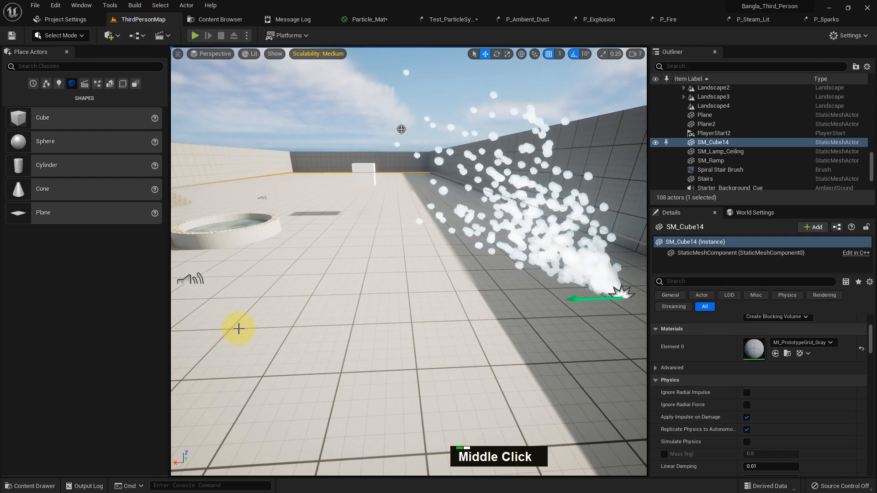
key(ctrl+space)
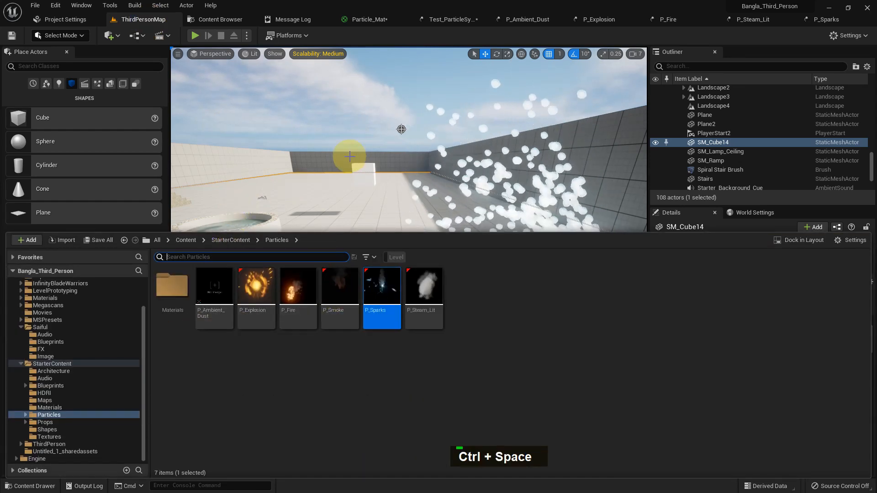
middle_click(391, 142)
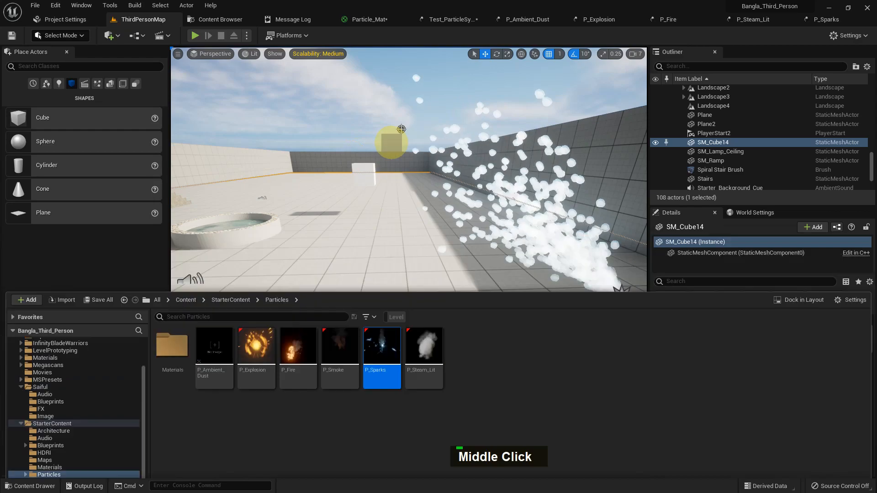